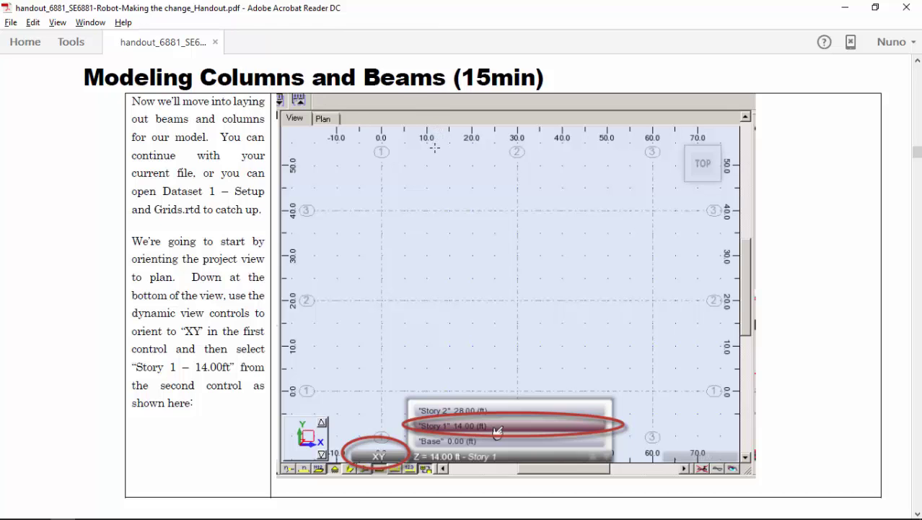
Back in Robot, show the model as a 2D XY plan at Story 1 (14.00 ft).
key(alt+Tab)
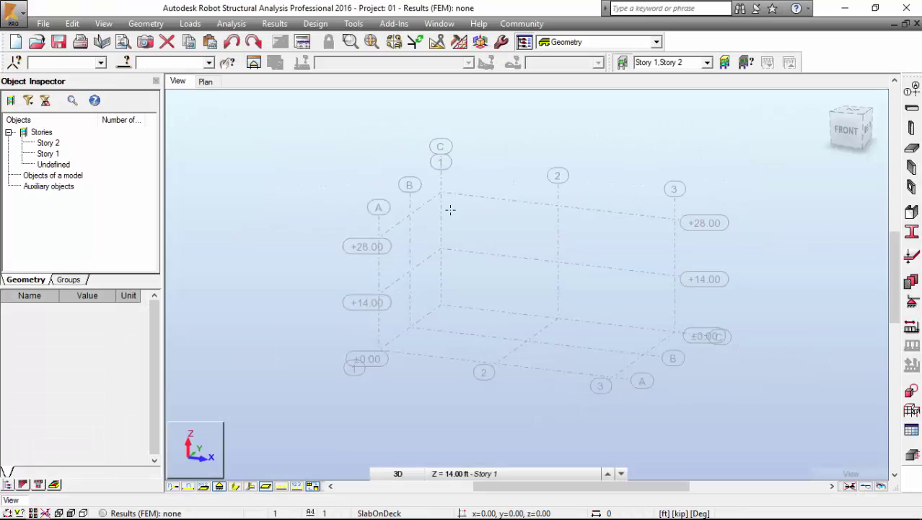
right_click(182, 142)
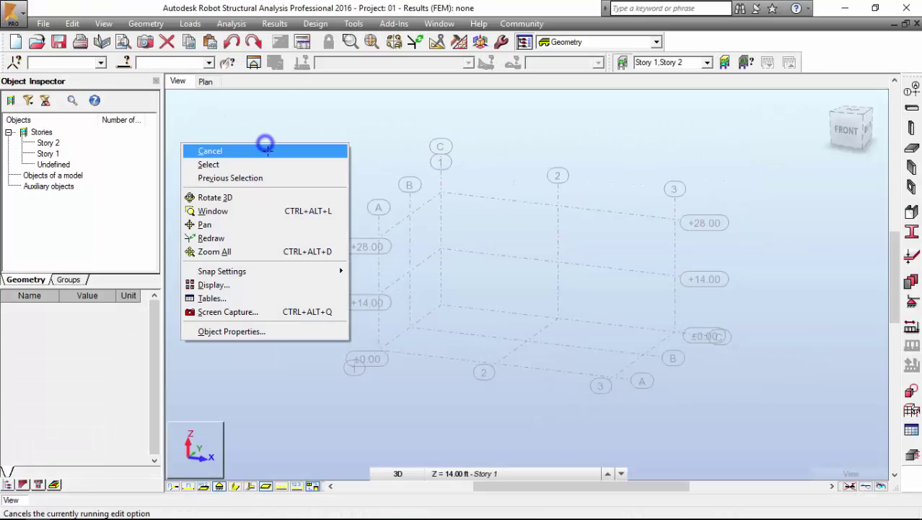
click(216, 159)
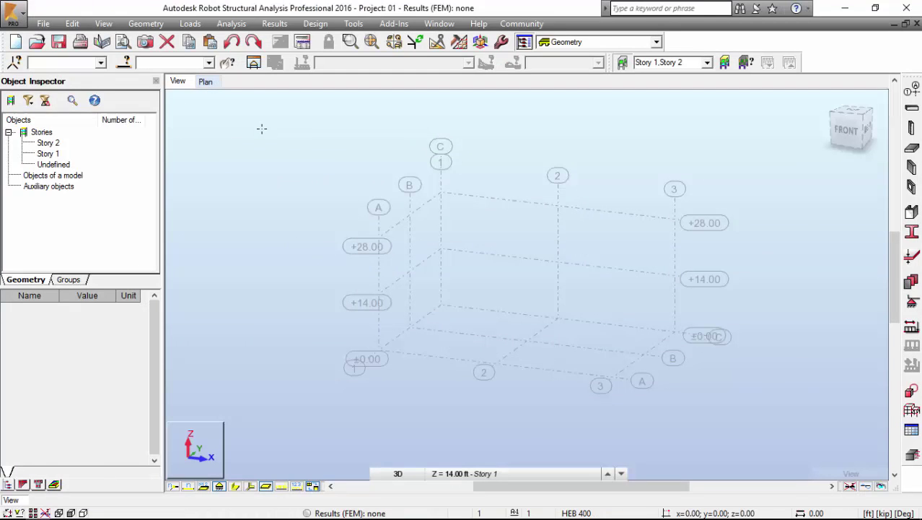
click(196, 448)
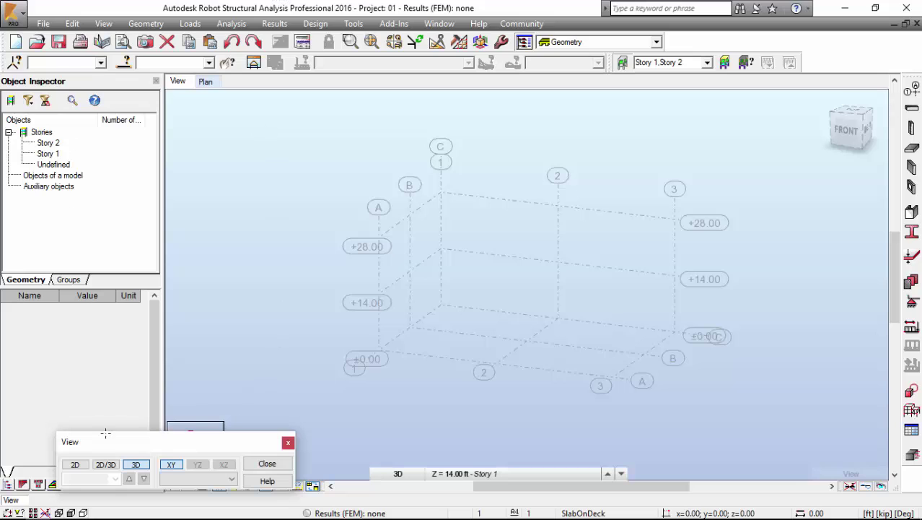
click(75, 465)
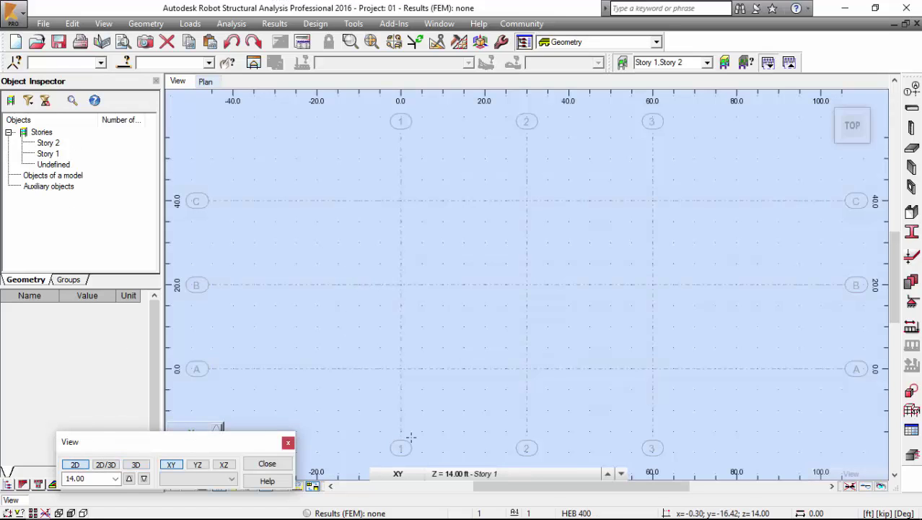
click(483, 473)
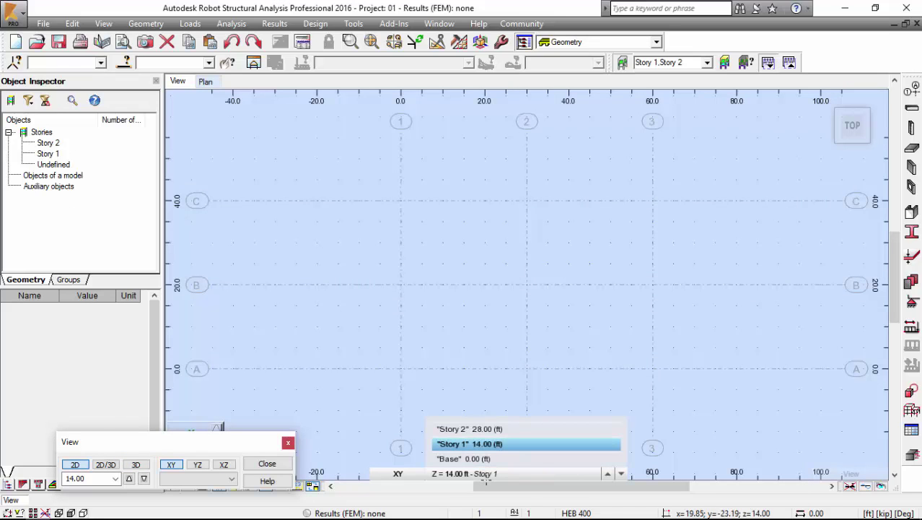
click(490, 473)
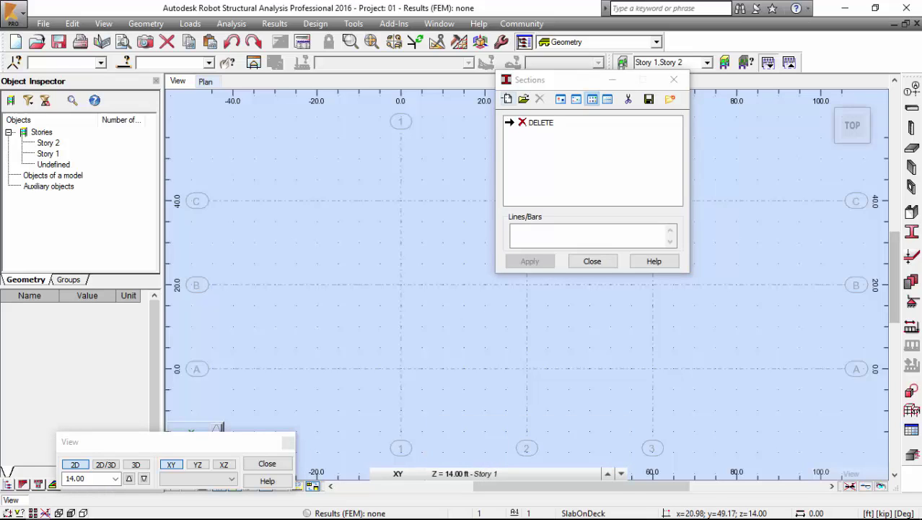
Add the HSSQ 5x5x0.25 section to the project, then switch the family to W.
click(507, 99)
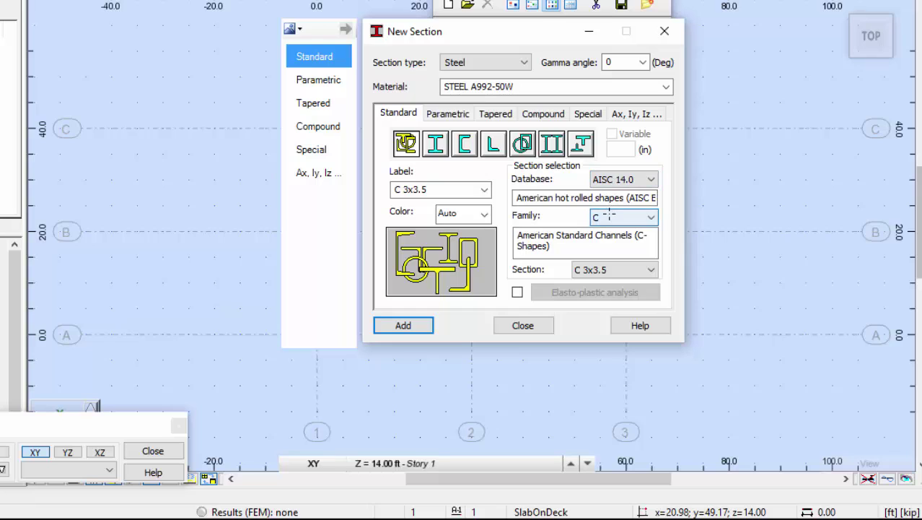
click(610, 215)
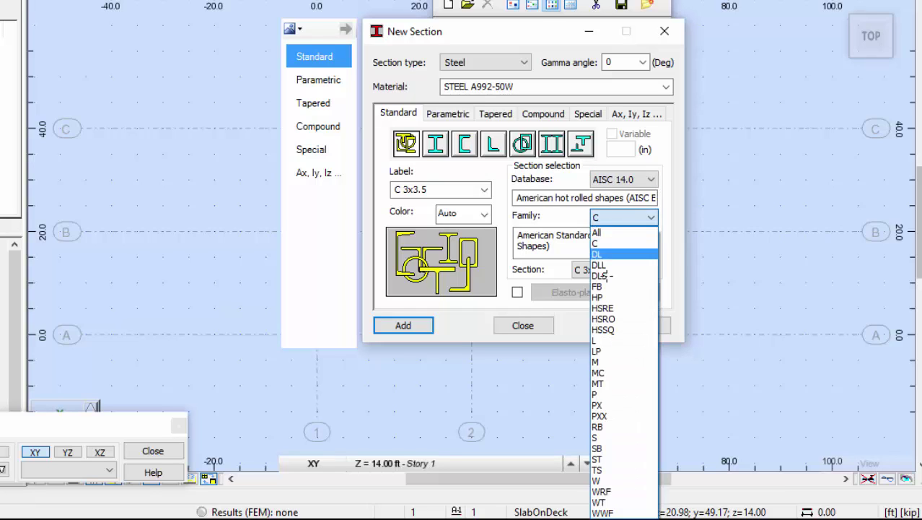
click(612, 329)
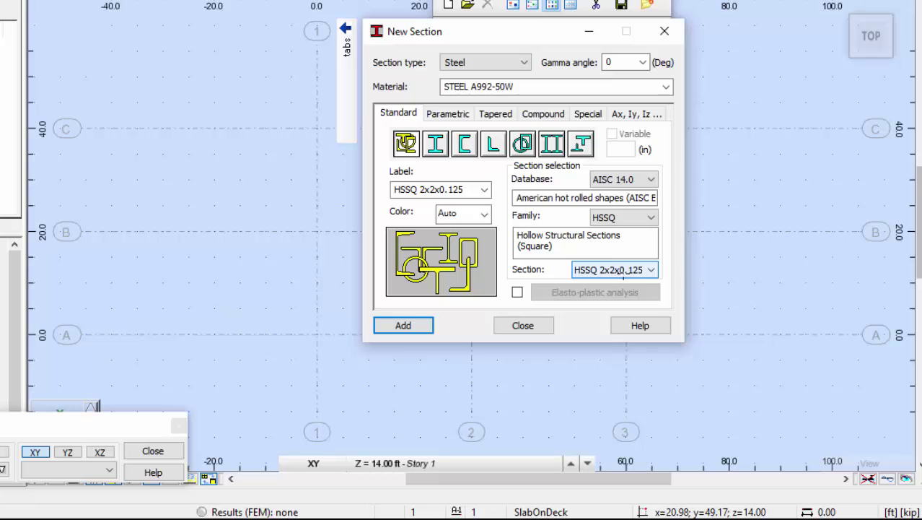
click(623, 269)
scroll(628, 180, down, 3)
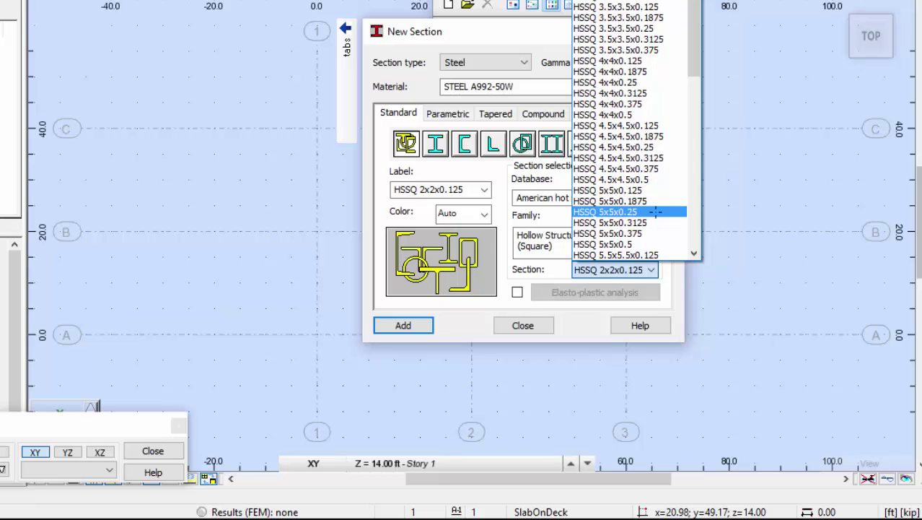
click(656, 211)
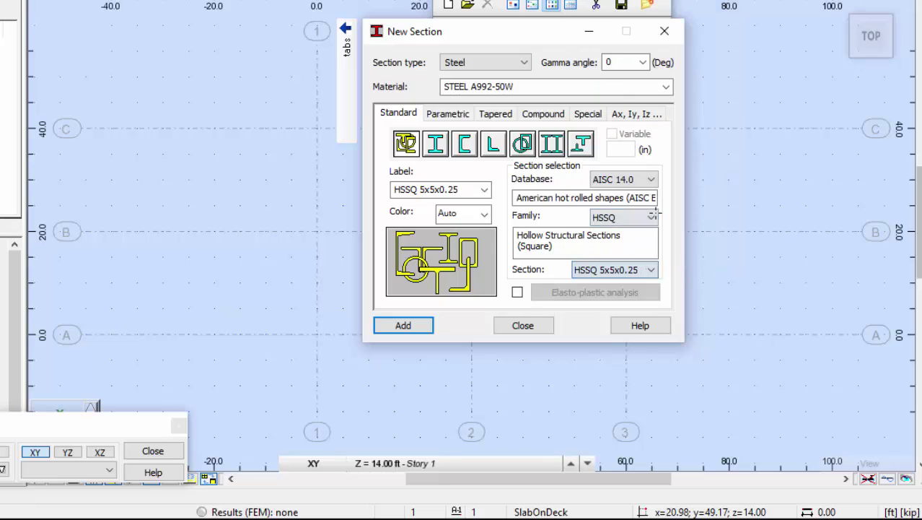
click(405, 325)
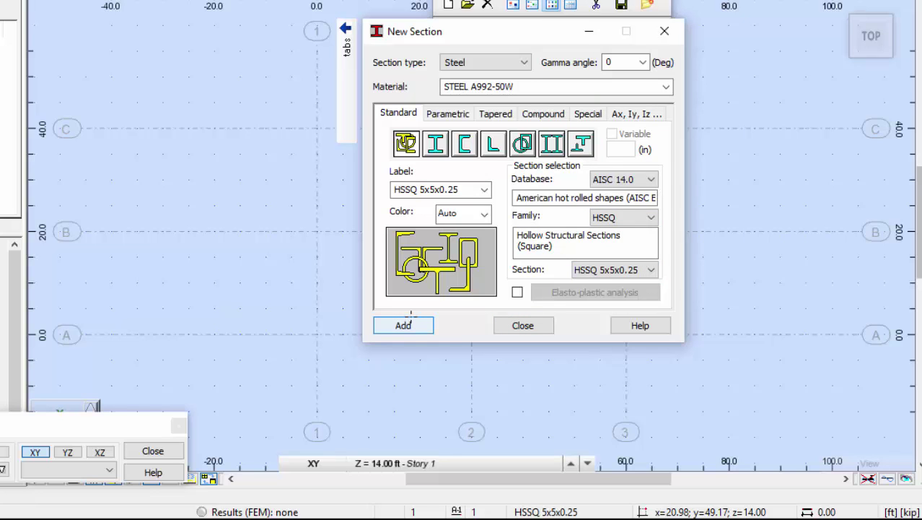
click(614, 217)
click(624, 480)
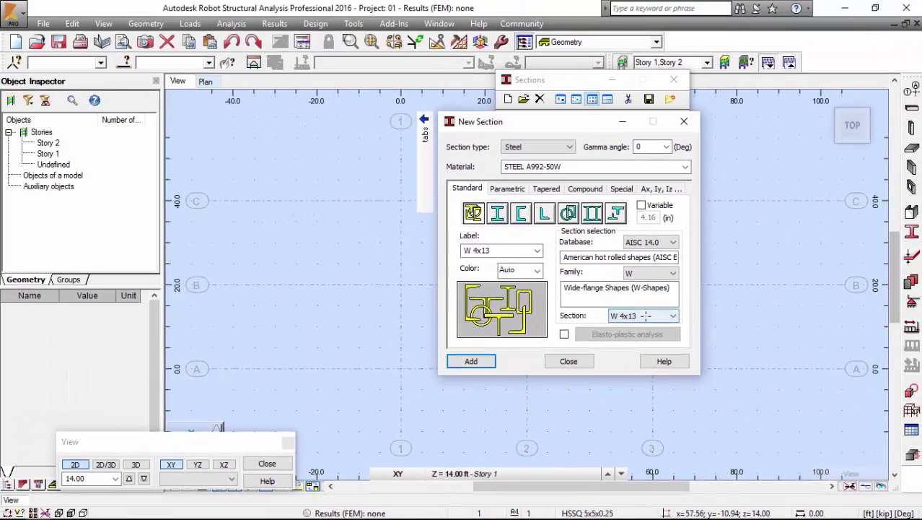
Choose the W 12x19 wide-flange size and move the dialog aside to reveal the list.
click(633, 302)
scroll(642, 192, down, 4)
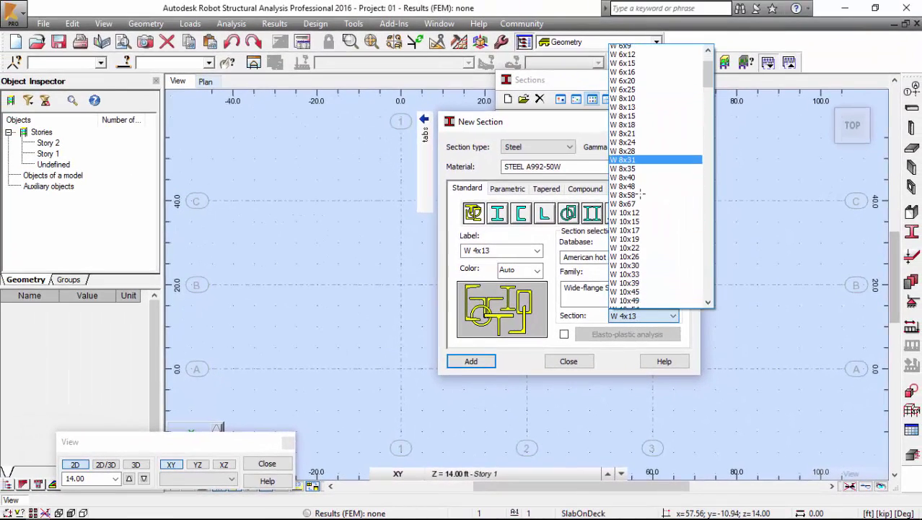
scroll(641, 192, down, 4)
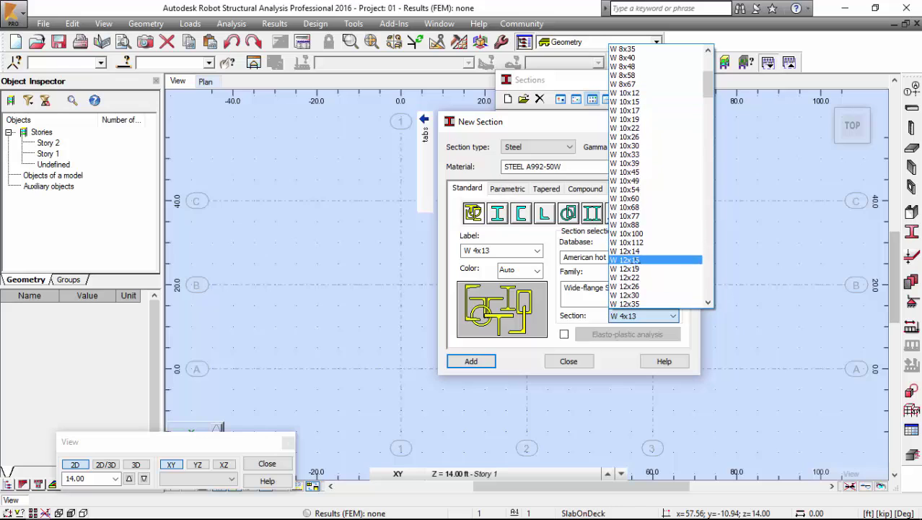
click(621, 275)
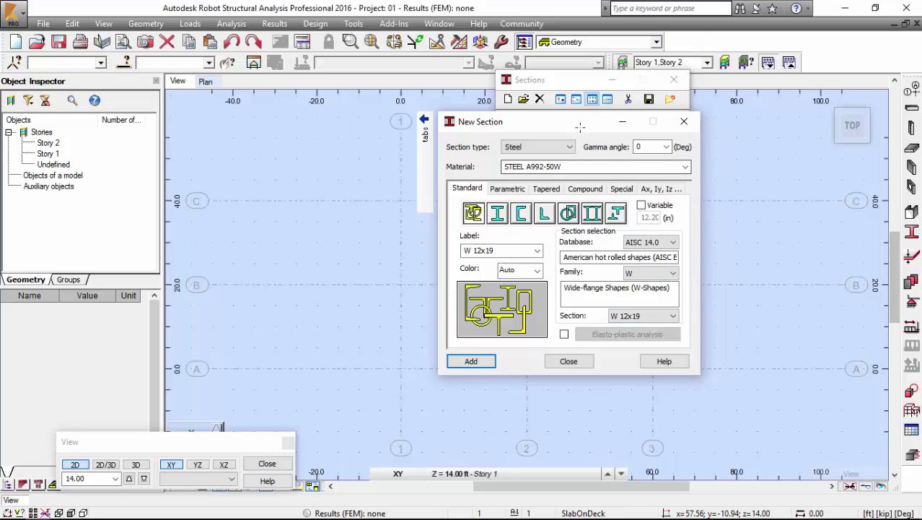
drag(580, 127, 334, 89)
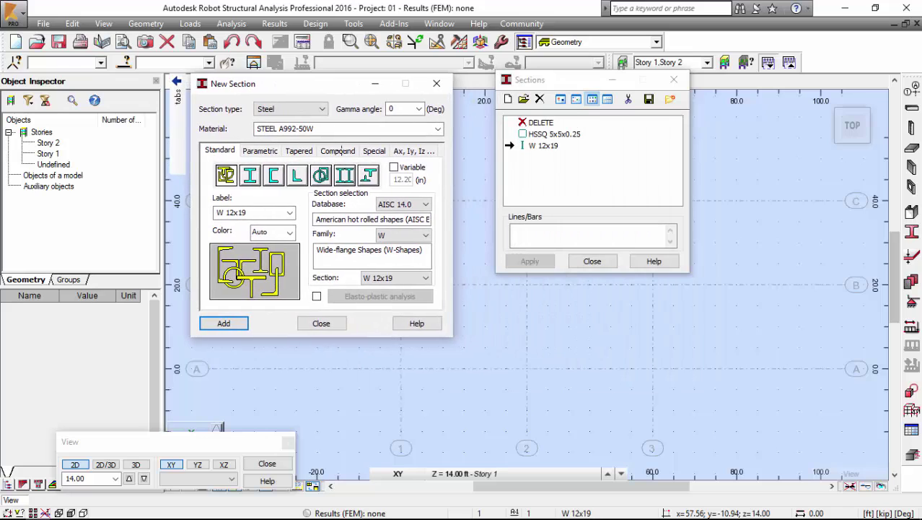
Add the W 18x35 wide-flange section to the project sections.
click(397, 280)
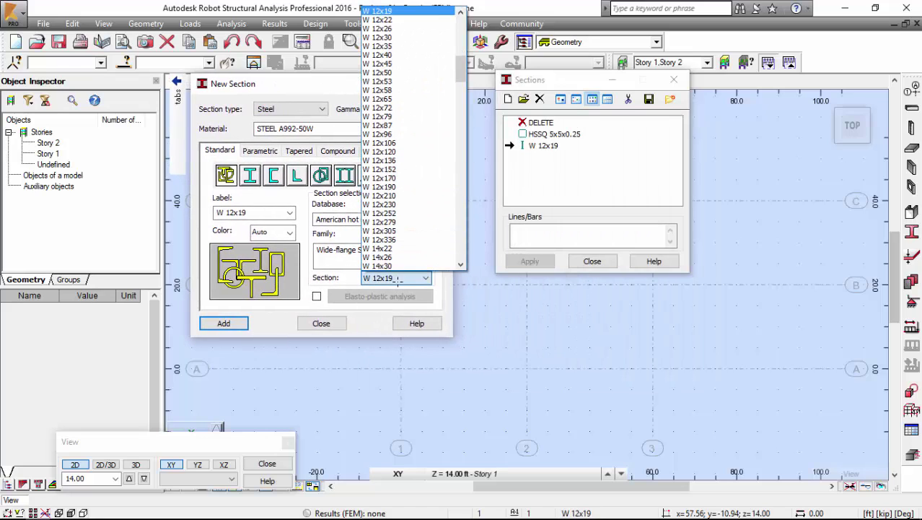
scroll(416, 163, down, 10)
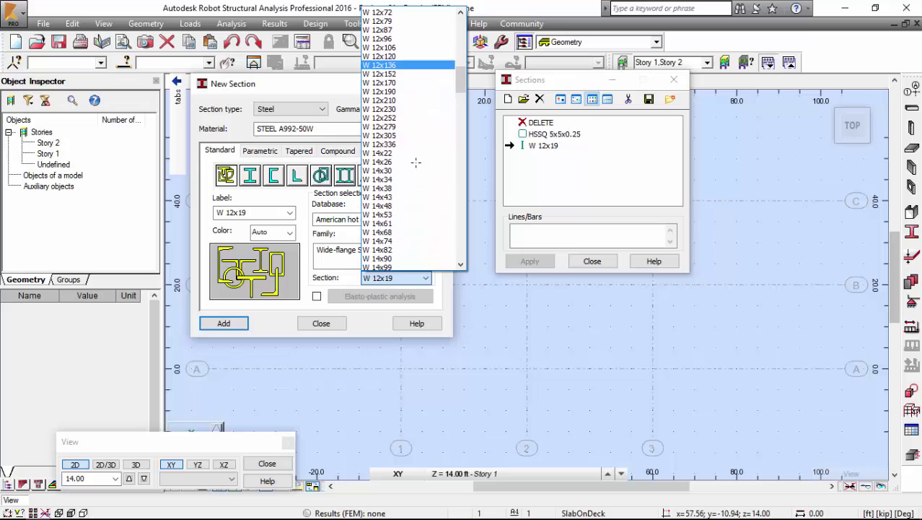
scroll(415, 162, down, 11)
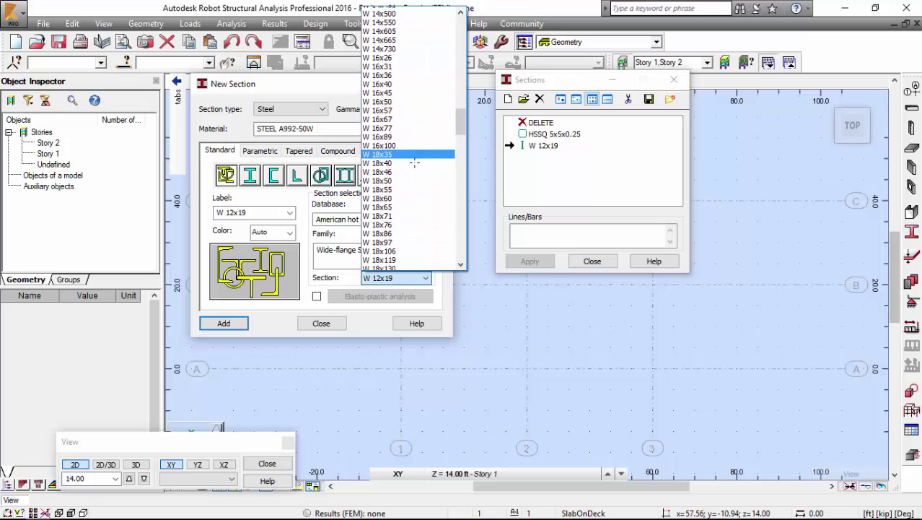
scroll(405, 127, up, 2)
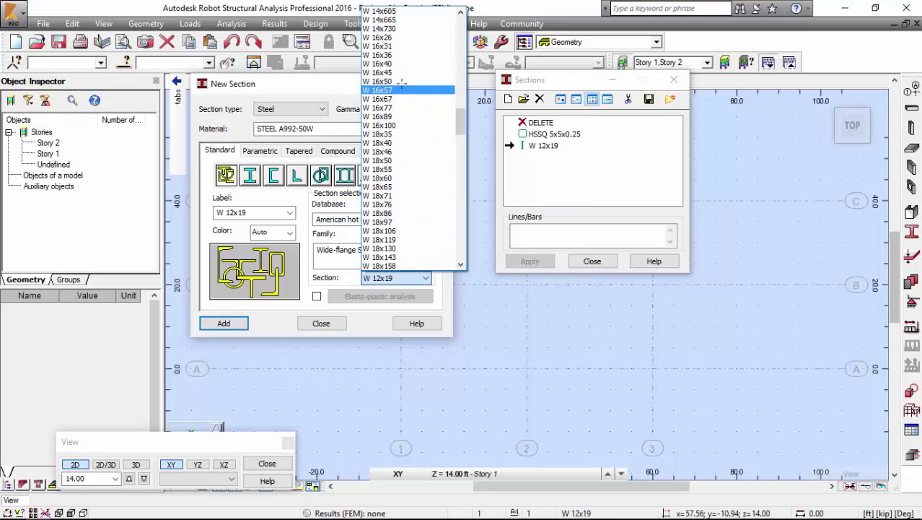
click(409, 134)
click(224, 324)
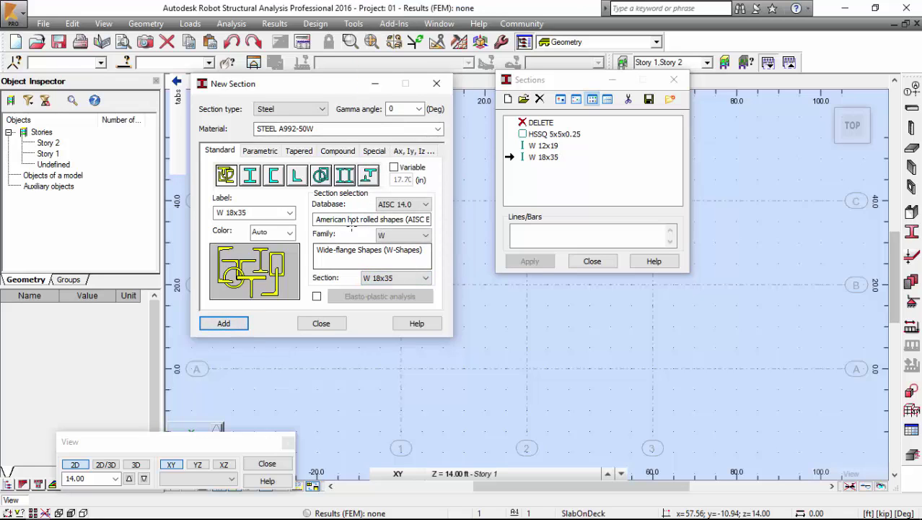
Add the HSSQ 6x6x0.25 square hollow section from the HSSQ family.
click(405, 236)
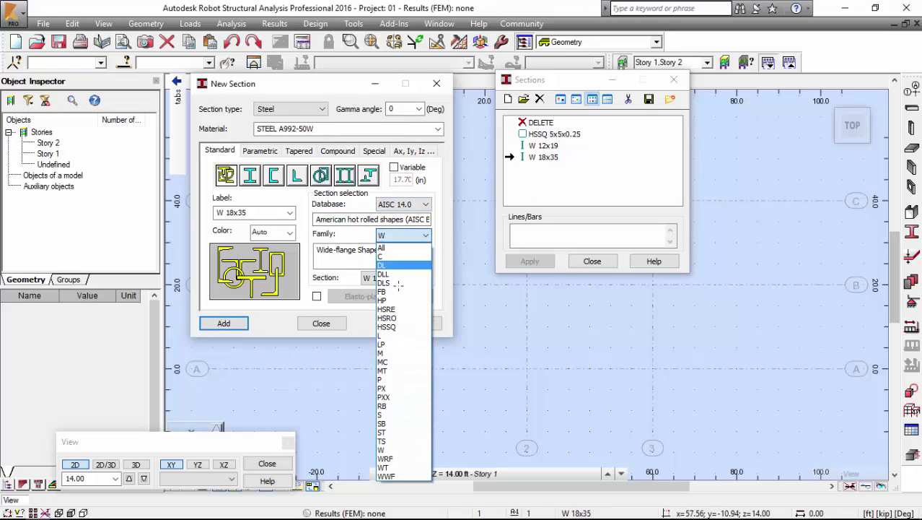
click(404, 327)
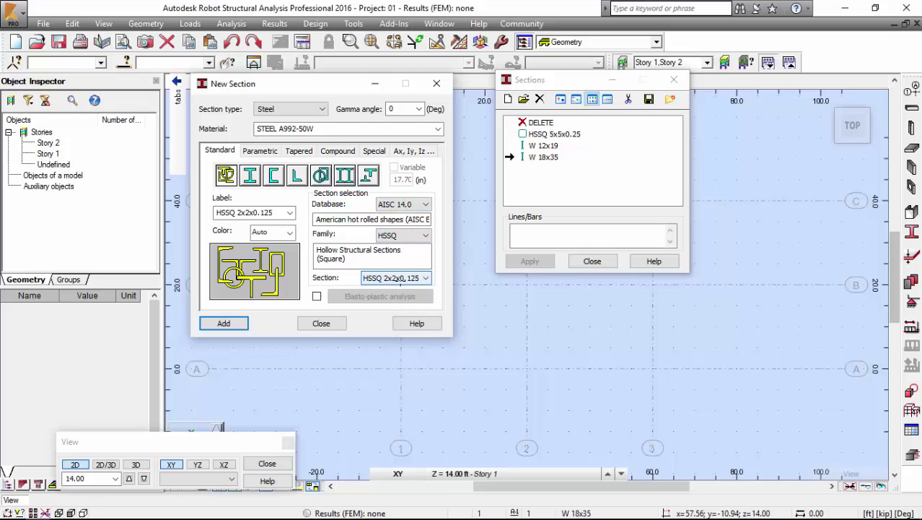
click(396, 279)
scroll(420, 199, down, 9)
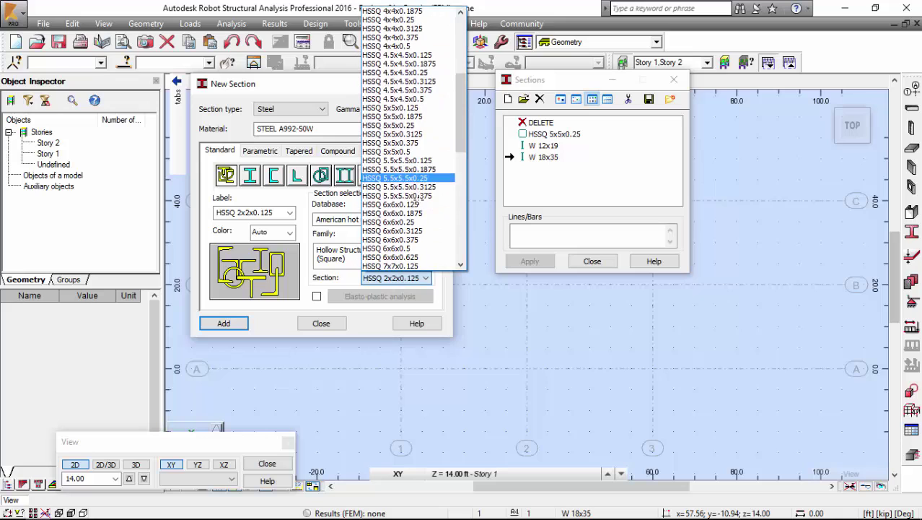
scroll(419, 198, down, 10)
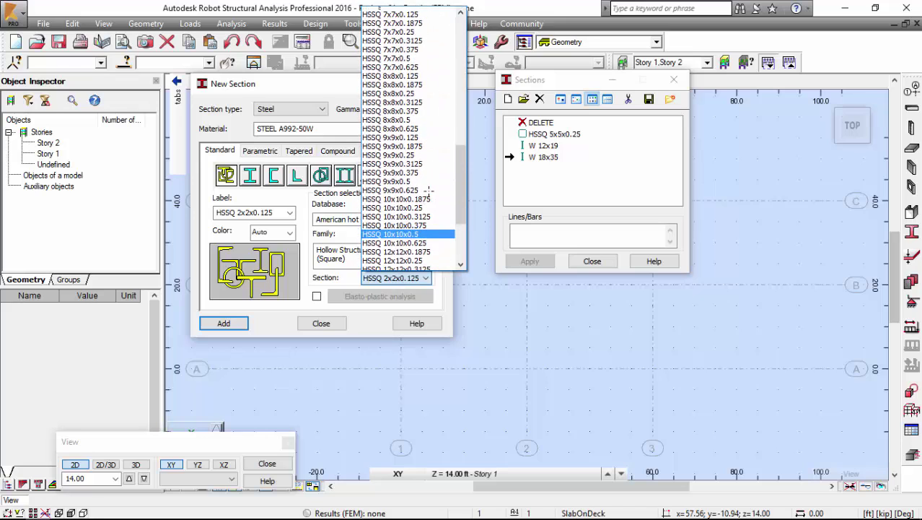
scroll(429, 191, up, 4)
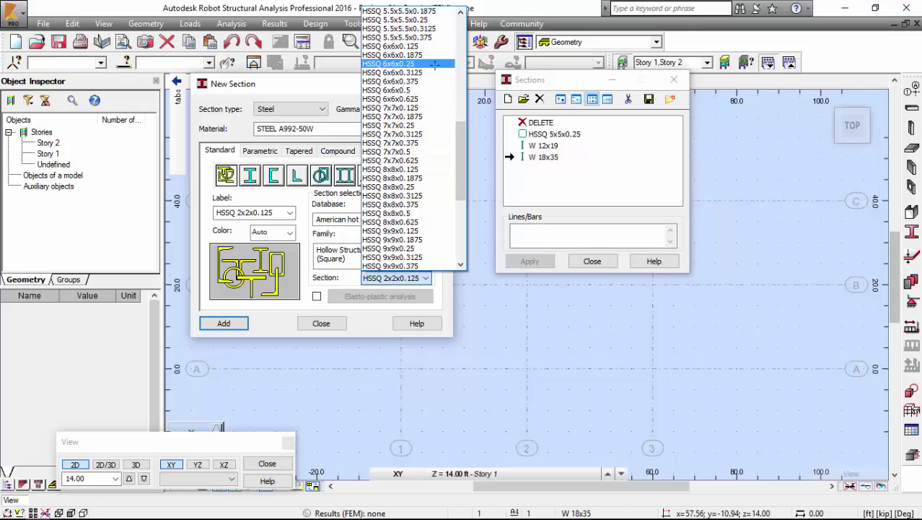
click(435, 65)
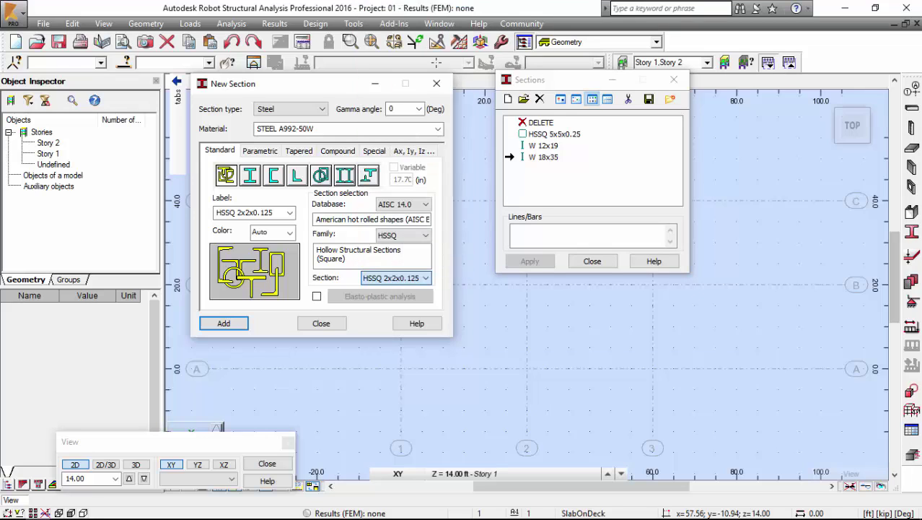
click(238, 323)
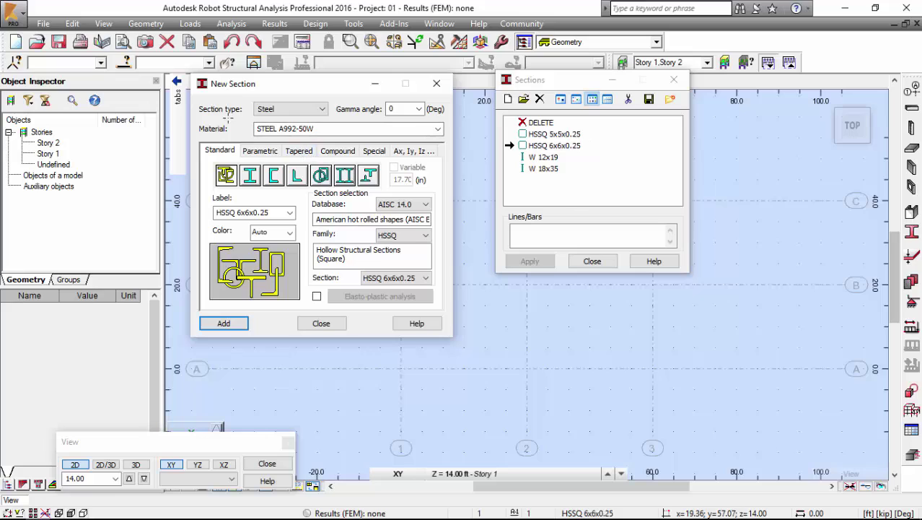
Add the 14K1 joist from the SJI Joists K family, then close New Section.
click(267, 109)
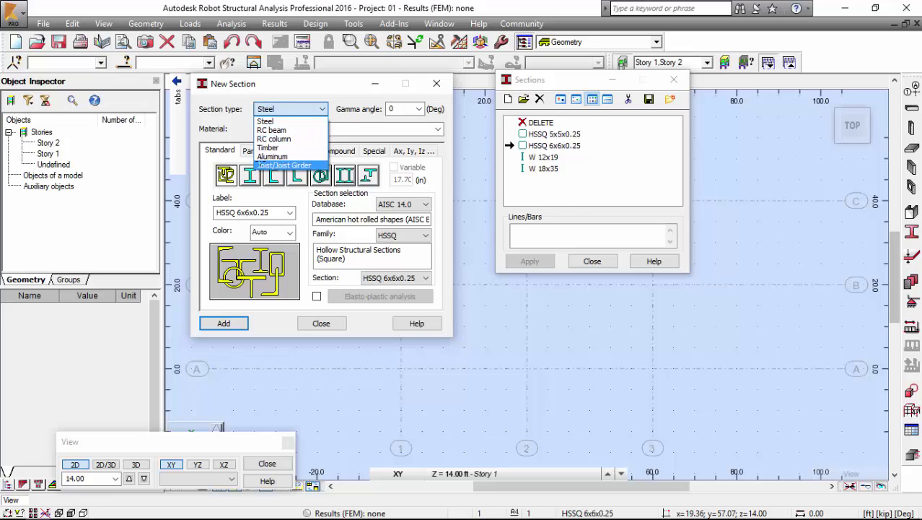
click(285, 165)
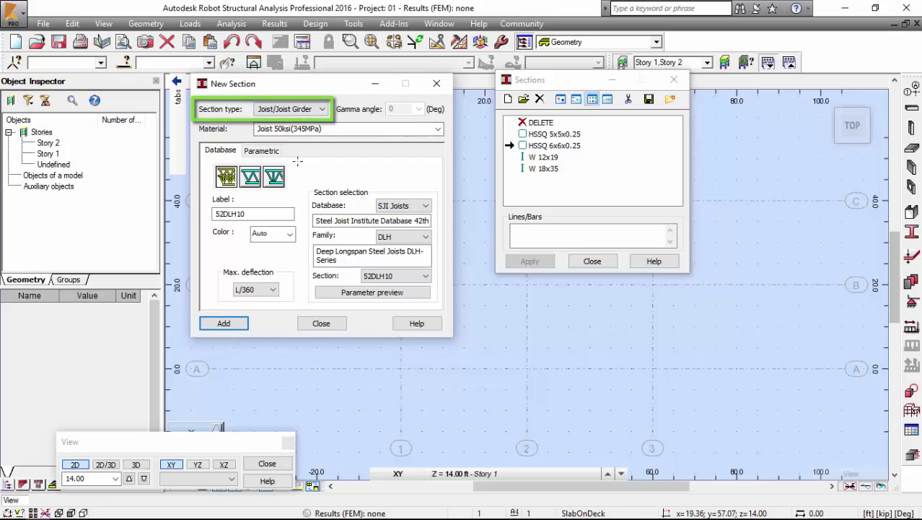
click(403, 206)
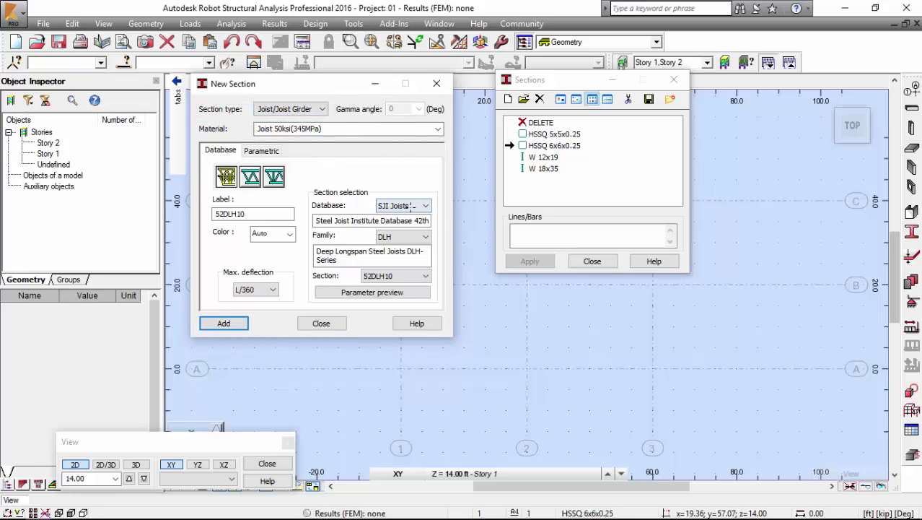
click(402, 214)
click(402, 237)
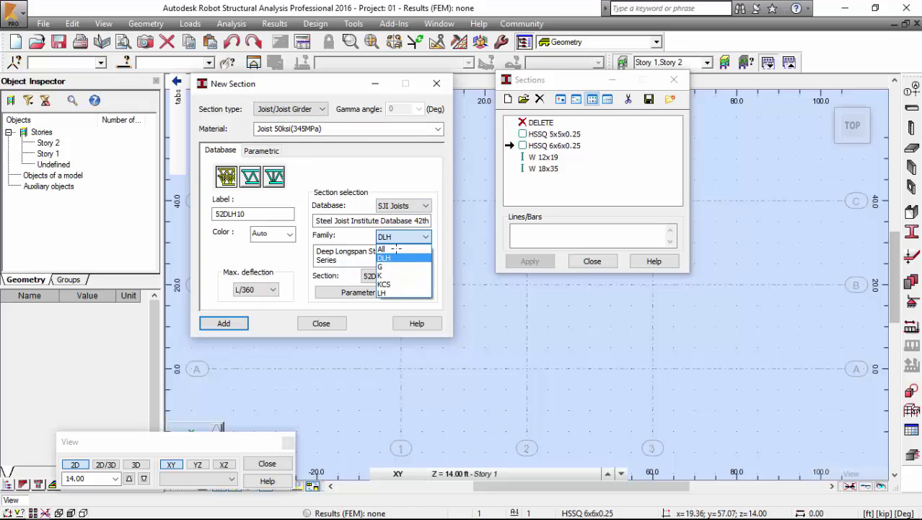
click(390, 274)
click(387, 276)
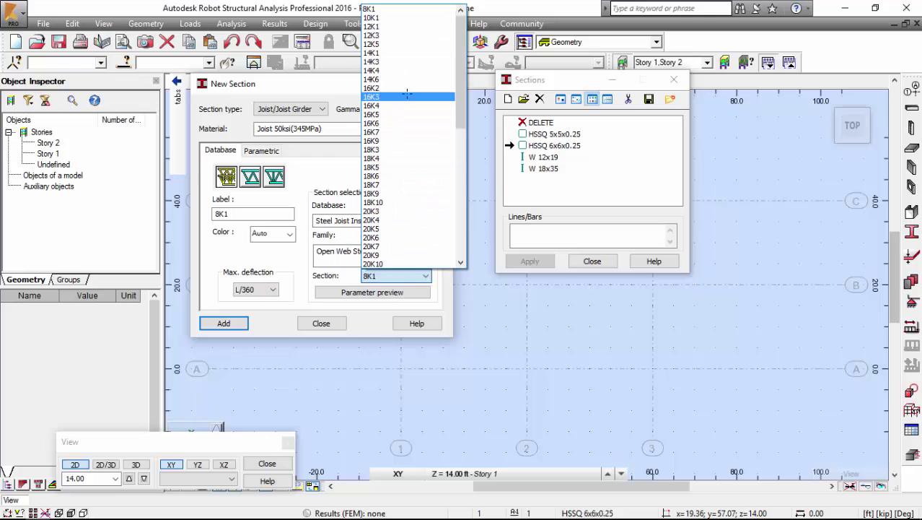
click(403, 52)
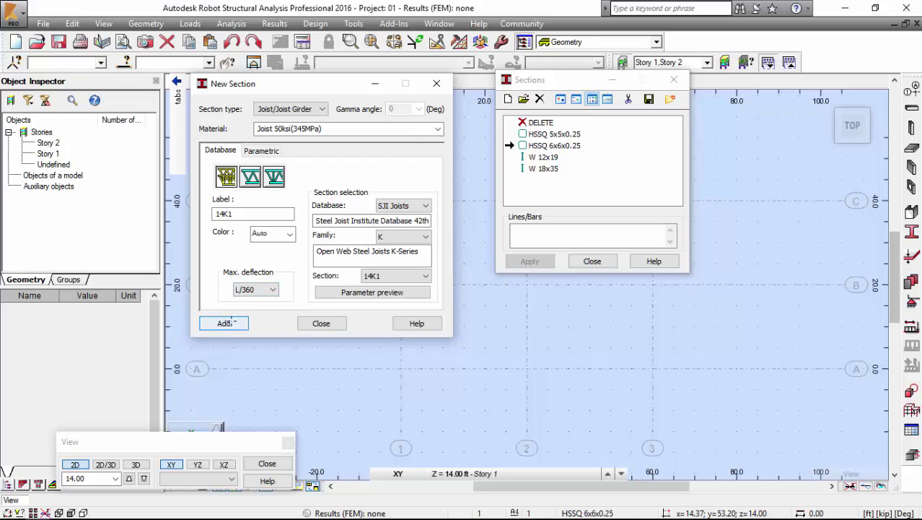
click(225, 323)
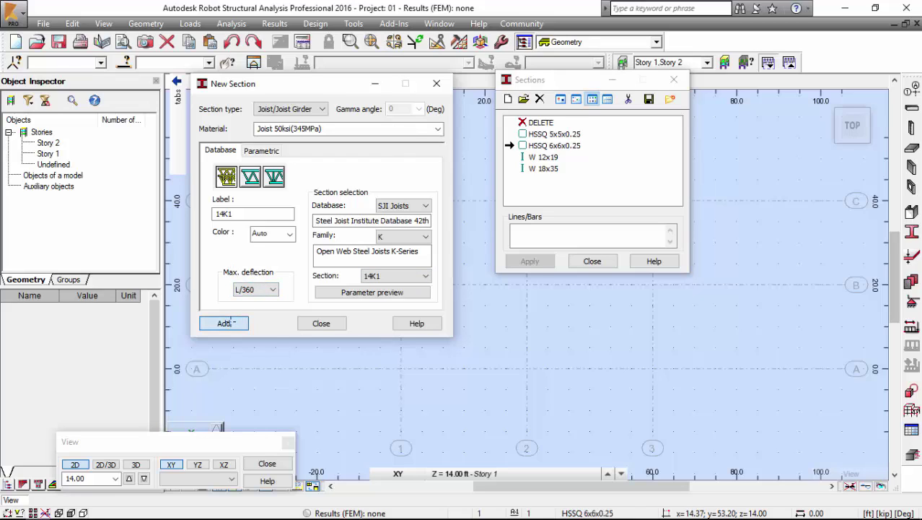
click(325, 322)
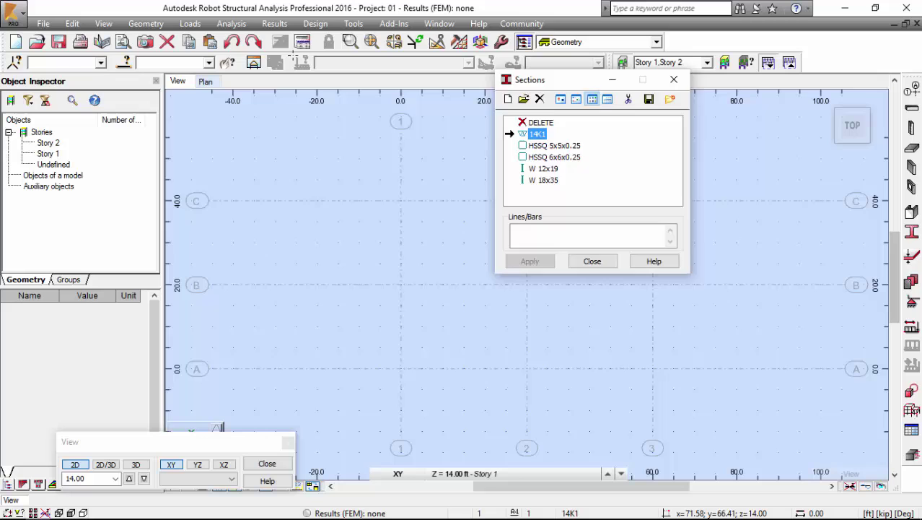
Close the Sections list and start Geometry > Columns, selecting the old Beginning coordinates.
click(674, 80)
click(146, 23)
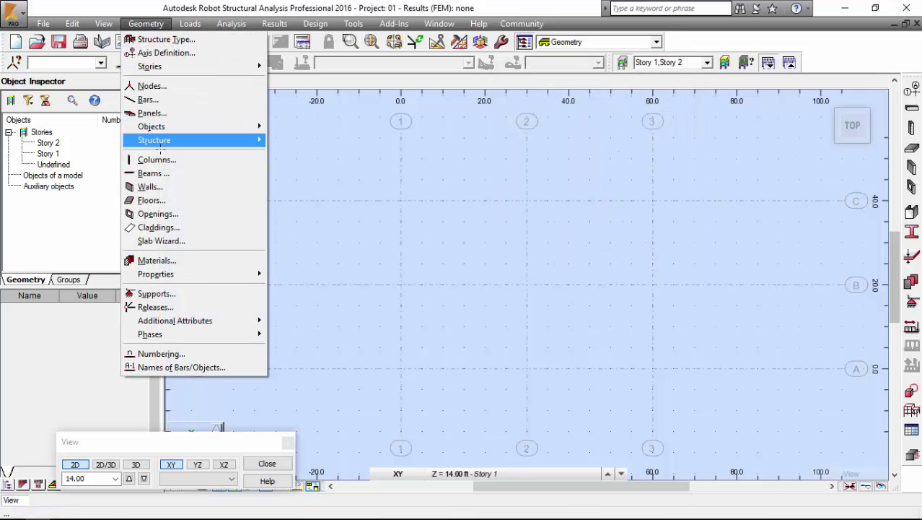
click(155, 160)
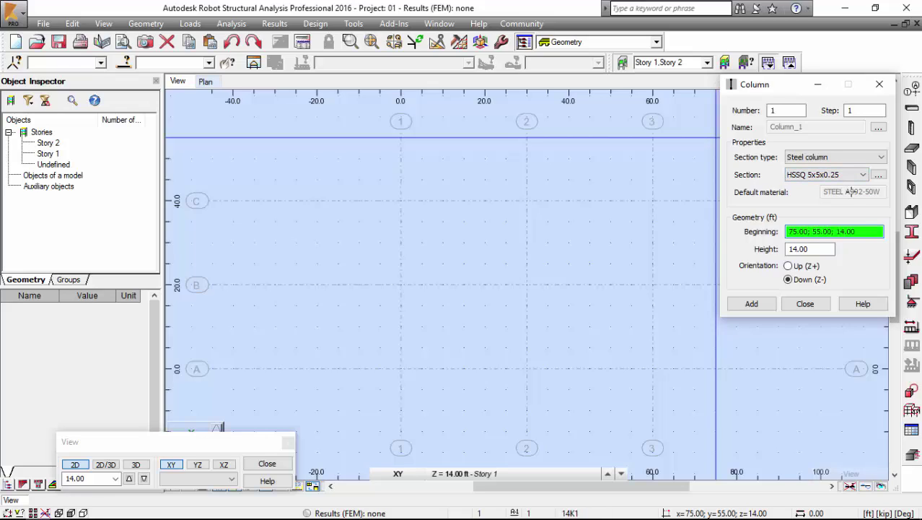
drag(856, 231, 783, 230)
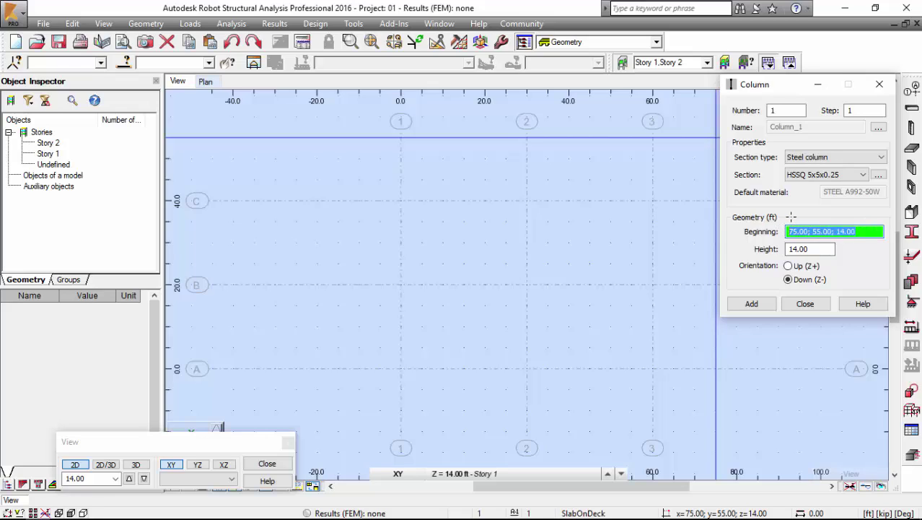
Place the first column at 0;0;14, then switch to the handout PDF.
text(0;0)
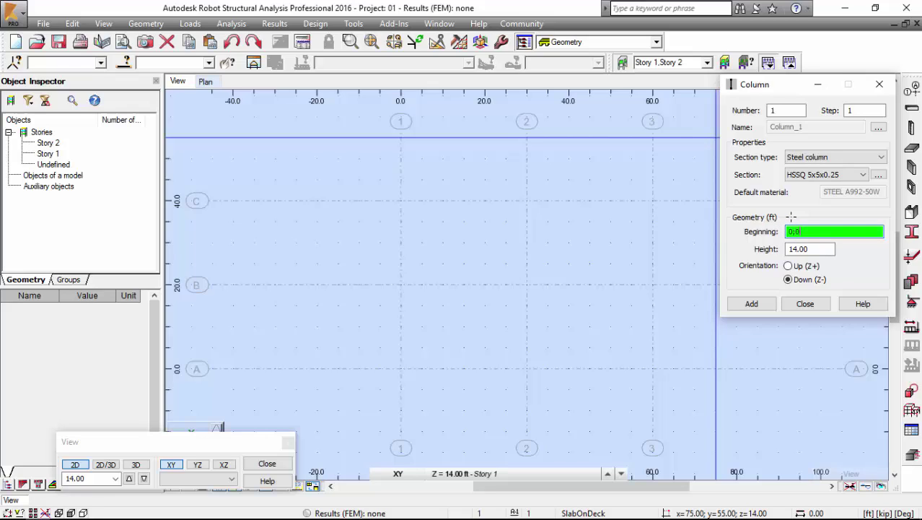
text(;14)
click(748, 303)
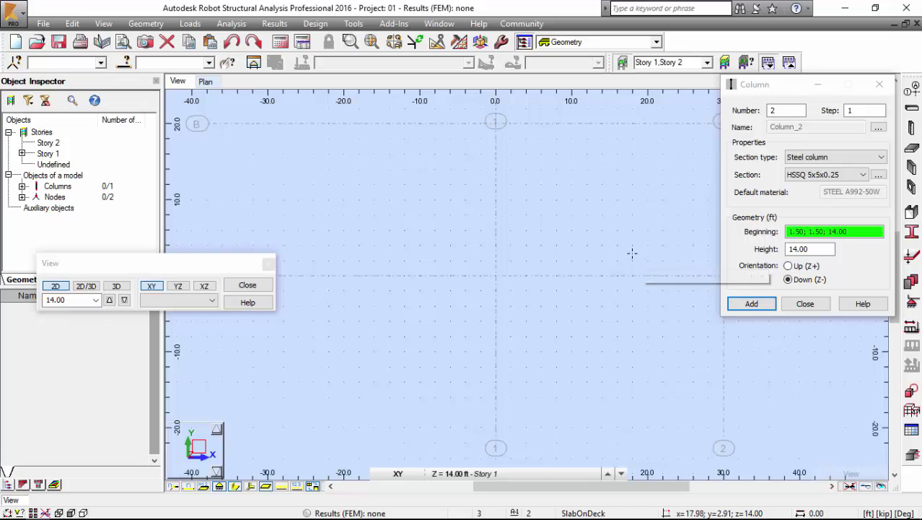
key(alt+Tab)
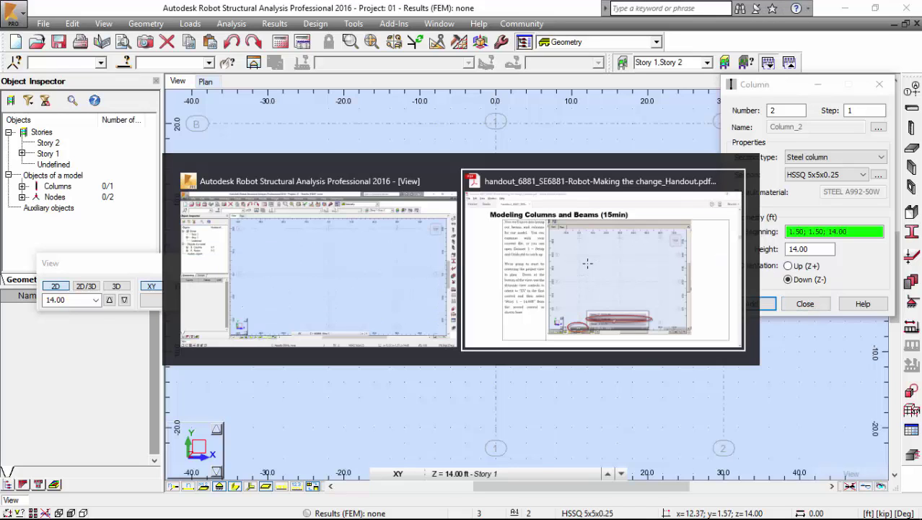
Scroll the handout to the page on placing columns at each grid intersection, then return to Robot.
scroll(462, 289, down, 10)
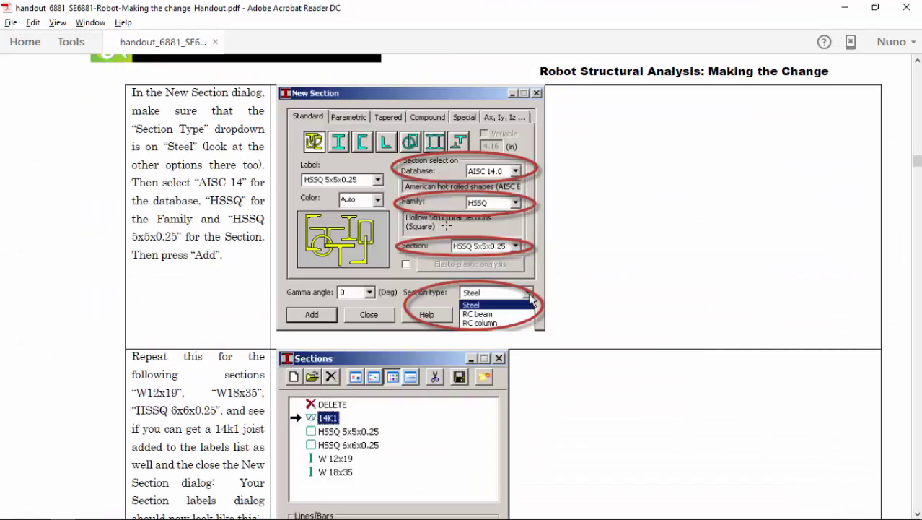
scroll(462, 289, down, 10)
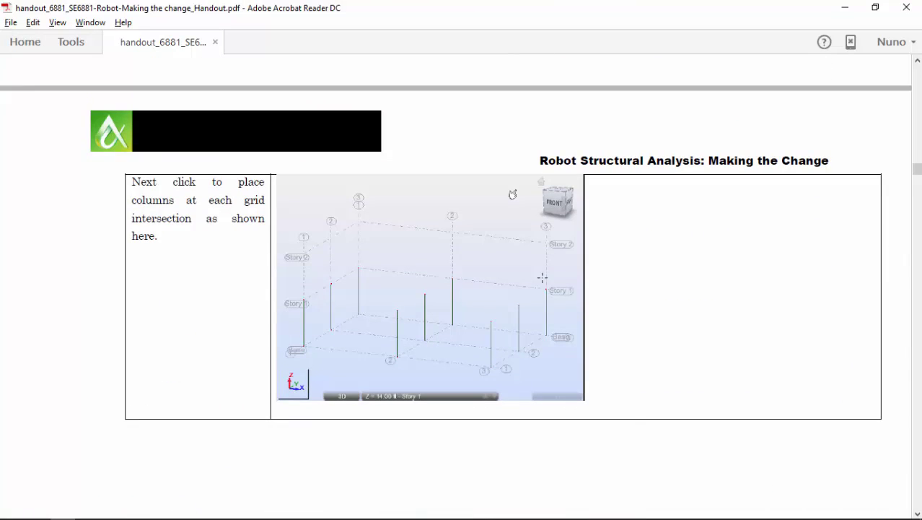
key(alt+Tab)
key(alt+Tab)
key(alt+Tab)
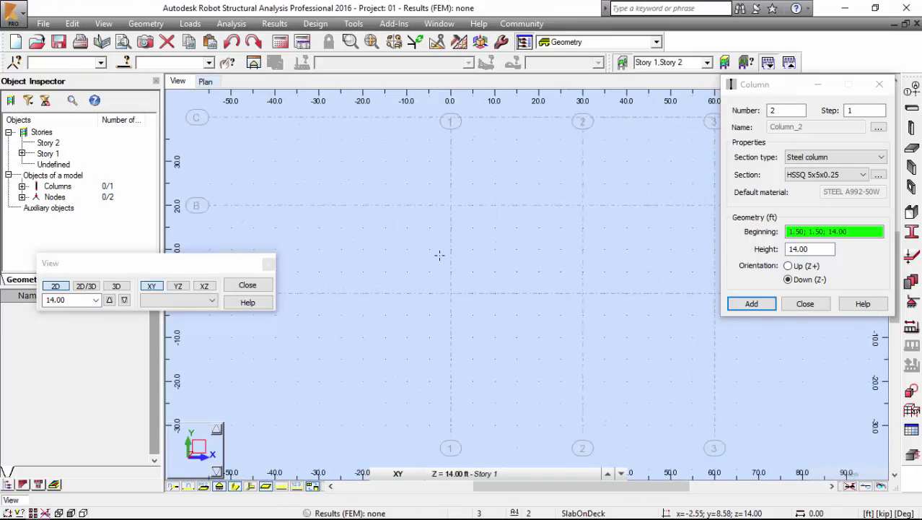
Switch to 3D, close the Column and View dialogs, and window-select the column.
key(ctrl+alt+0)
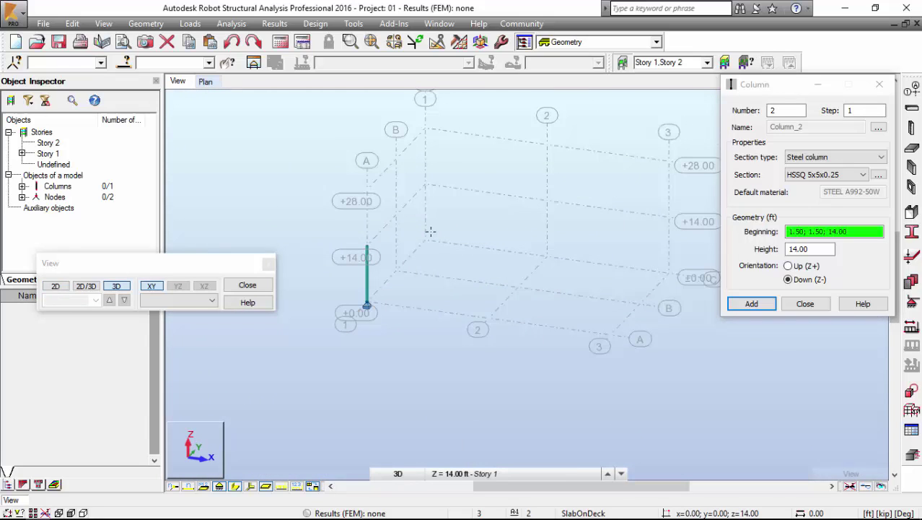
click(805, 304)
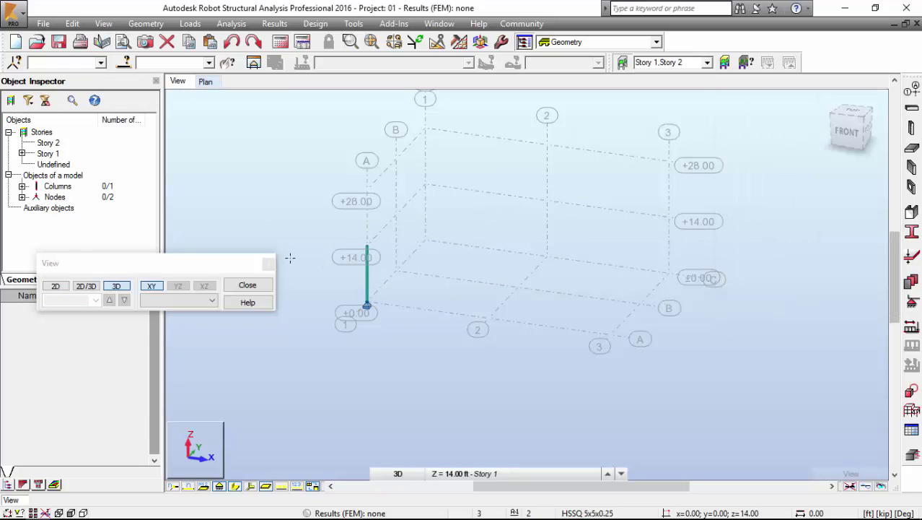
click(268, 264)
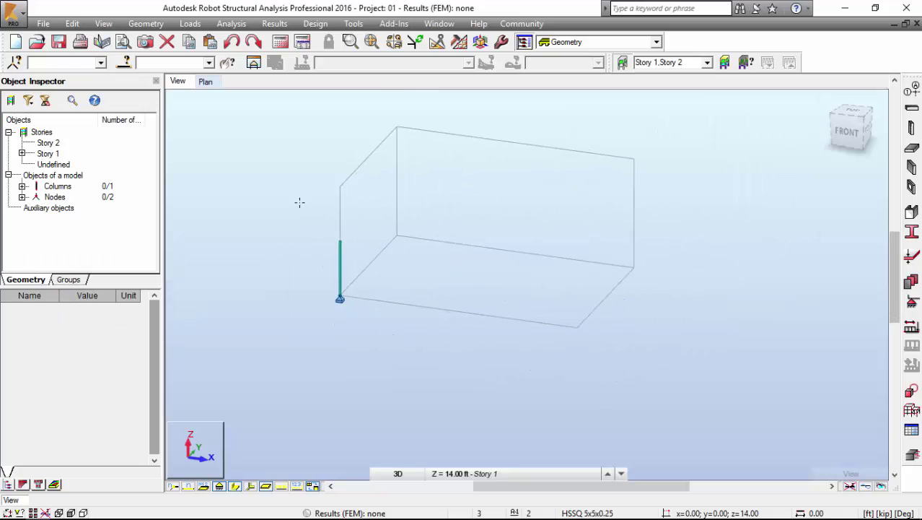
right_click(257, 183)
click(242, 202)
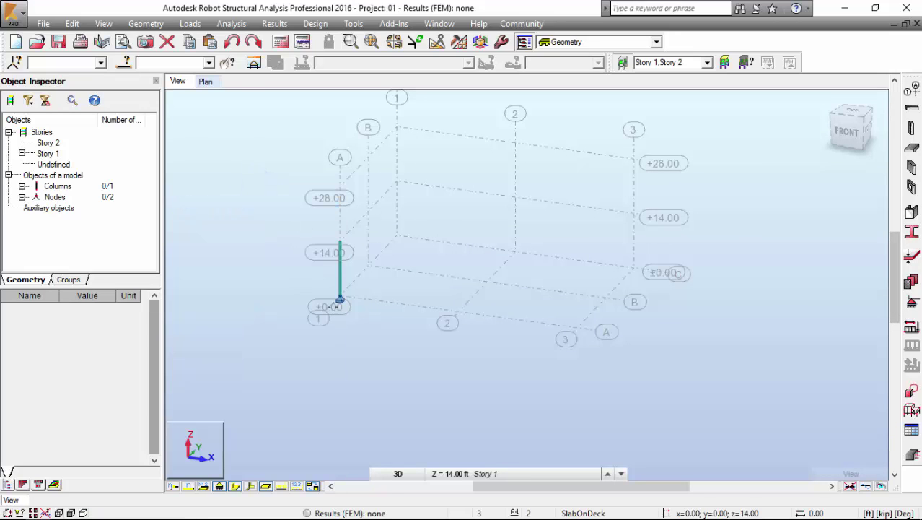
scroll(293, 312, up, 3)
scroll(388, 291, down, 3)
drag(243, 238, 360, 342)
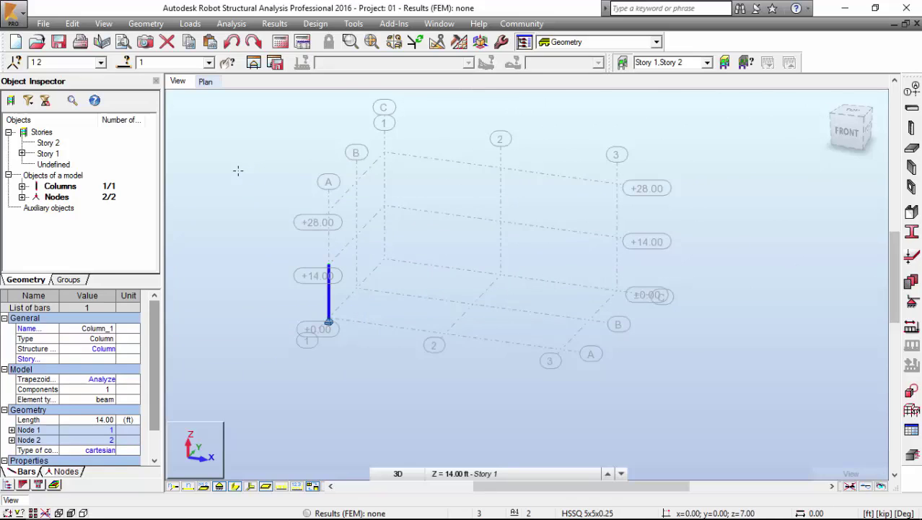
click(146, 23)
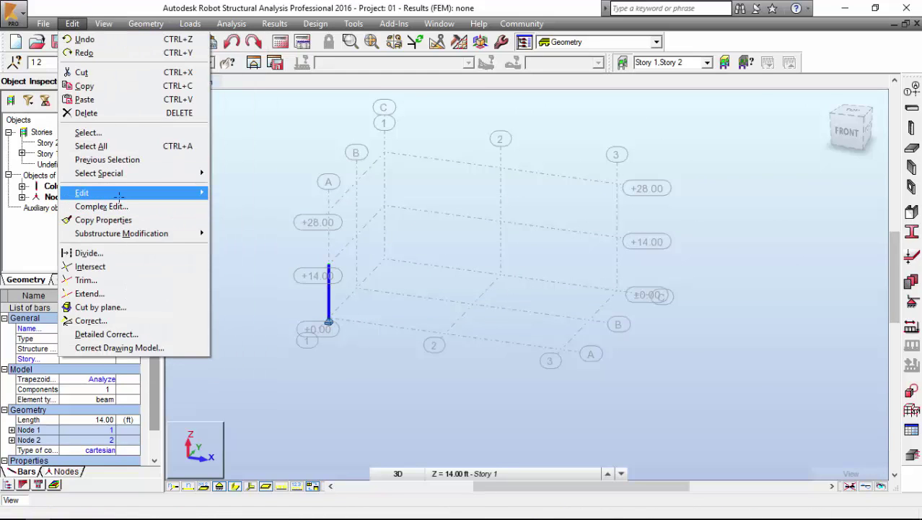
Start translating the selected column with snapping limited to structural axes.
mouse_move(108, 193)
click(238, 193)
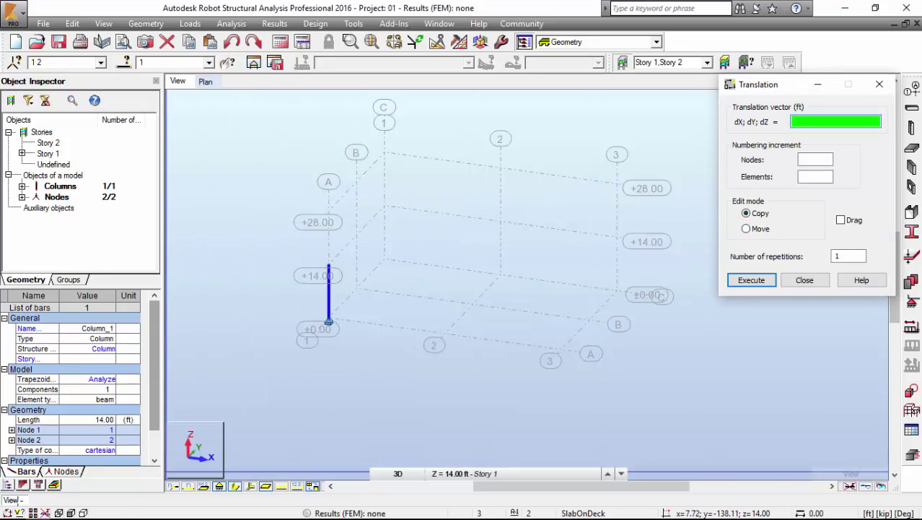
click(8, 512)
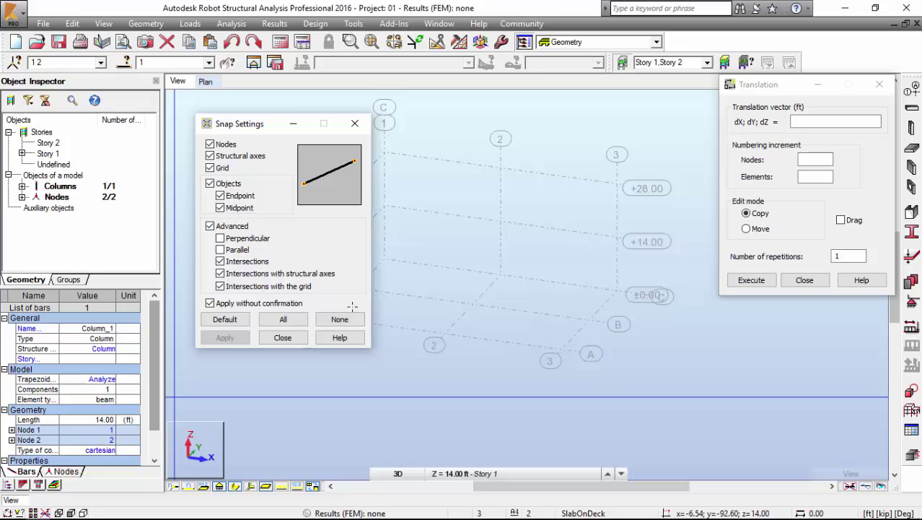
click(340, 319)
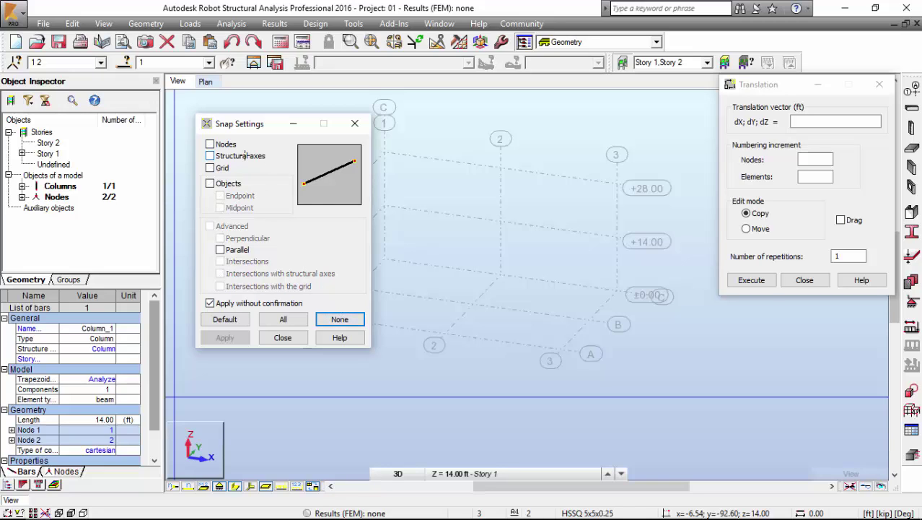
click(245, 155)
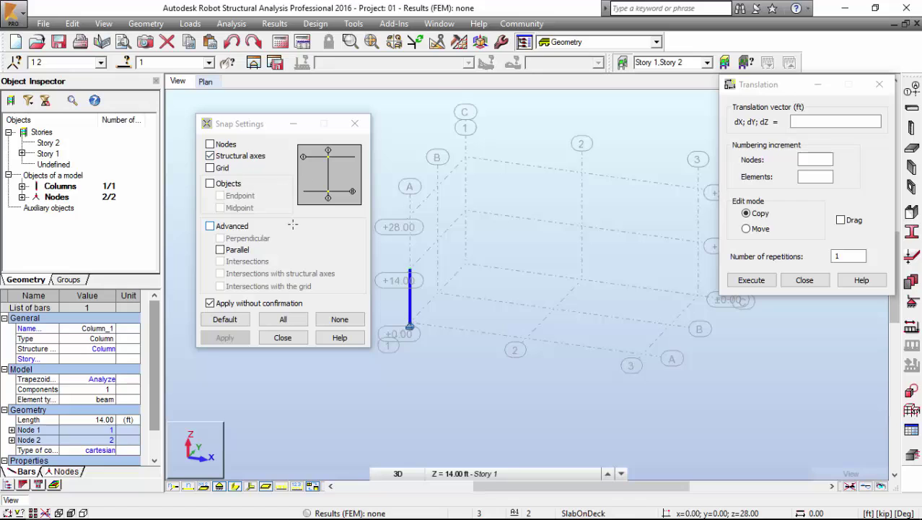
Copy the column twice 20 ft along Y, then copy that row 30 ft along X.
scroll(529, 368, up, 4)
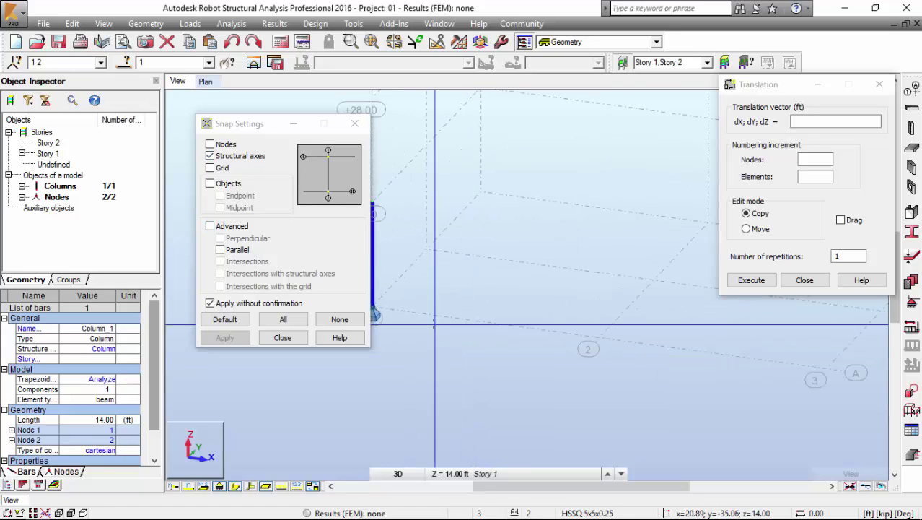
click(801, 122)
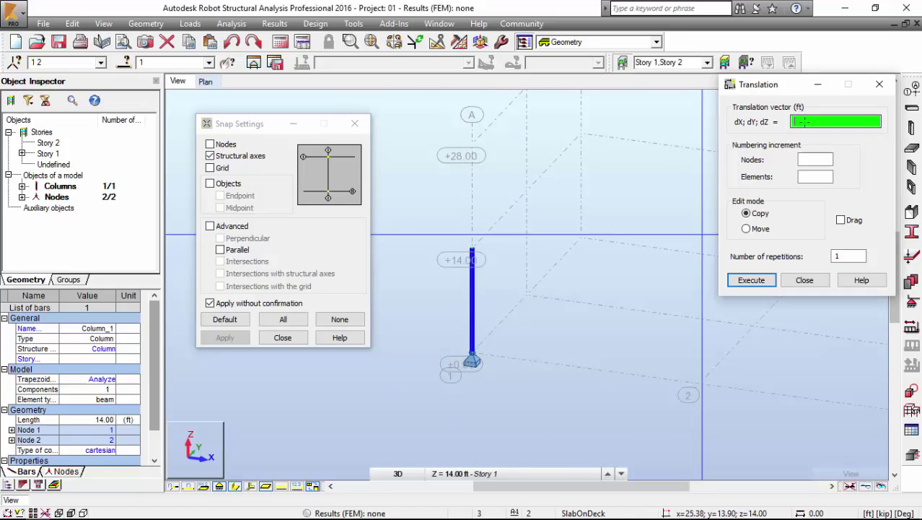
click(473, 354)
click(464, 322)
key(Return)
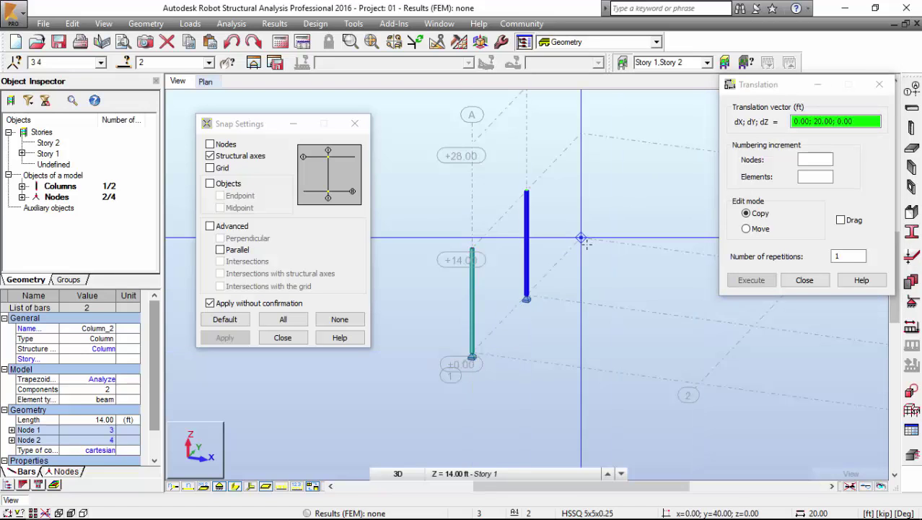
scroll(570, 241, down, 3)
key(Return)
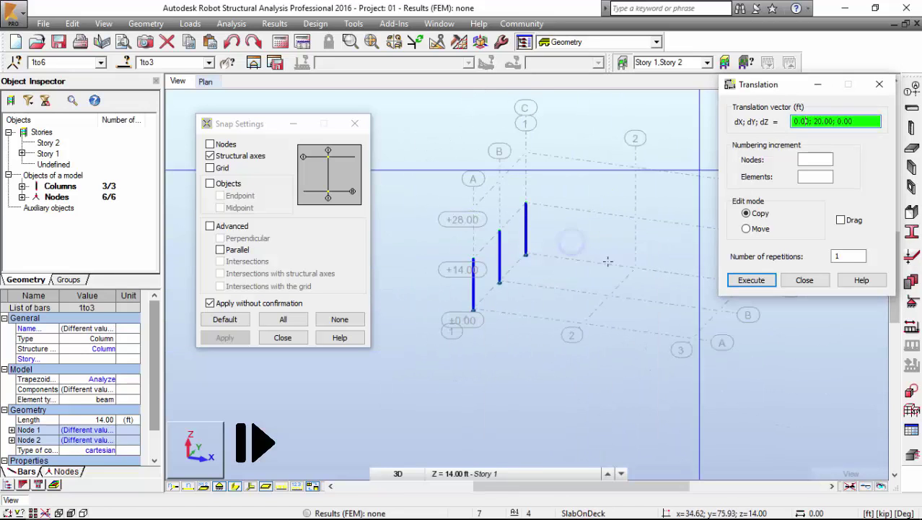
click(472, 308)
click(570, 329)
Return to selection mode and check the handout before going back to the model.
right_click(447, 176)
click(469, 189)
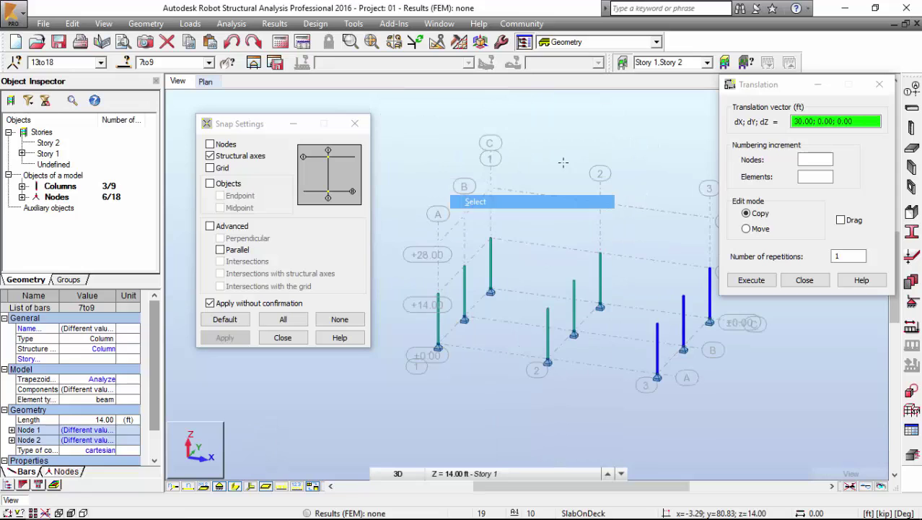
key(alt+Tab)
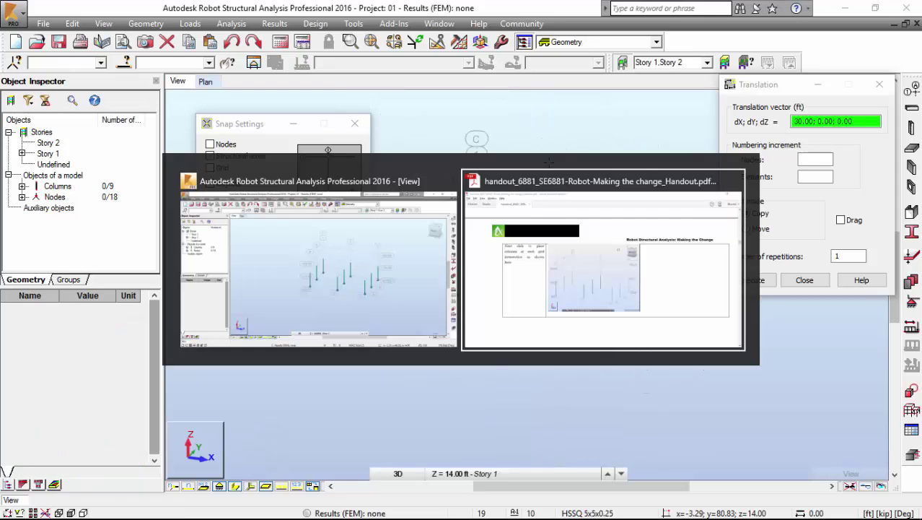
scroll(429, 195, down, 10)
key(alt+Tab)
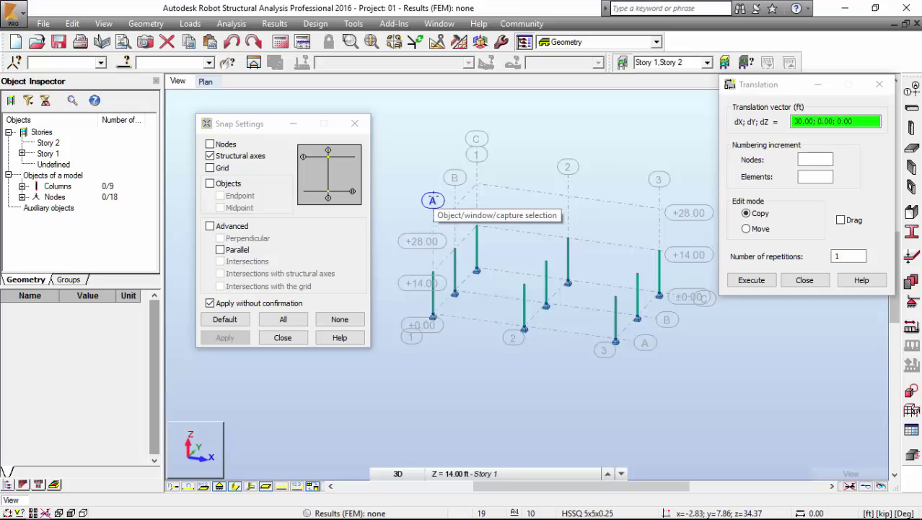
Close Translation and start a W 18x35 beam definition in STEEL A992-50W.
key(Escape)
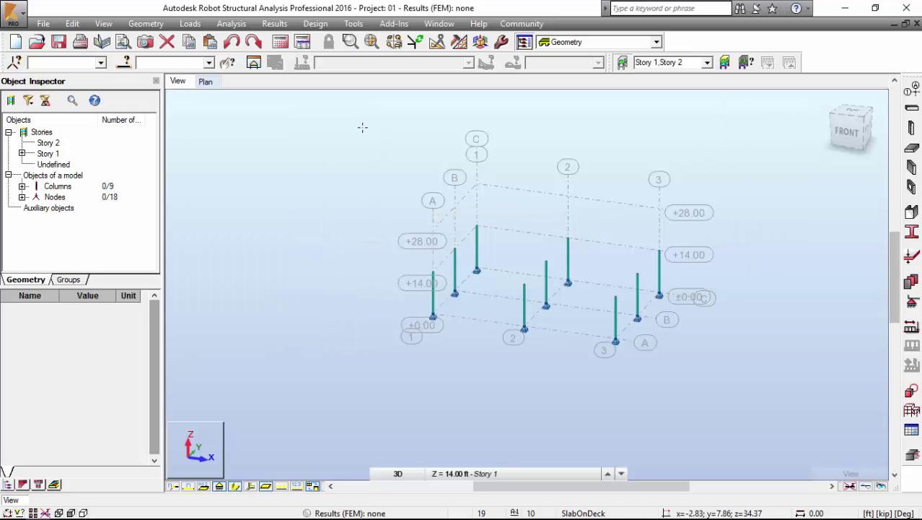
click(150, 23)
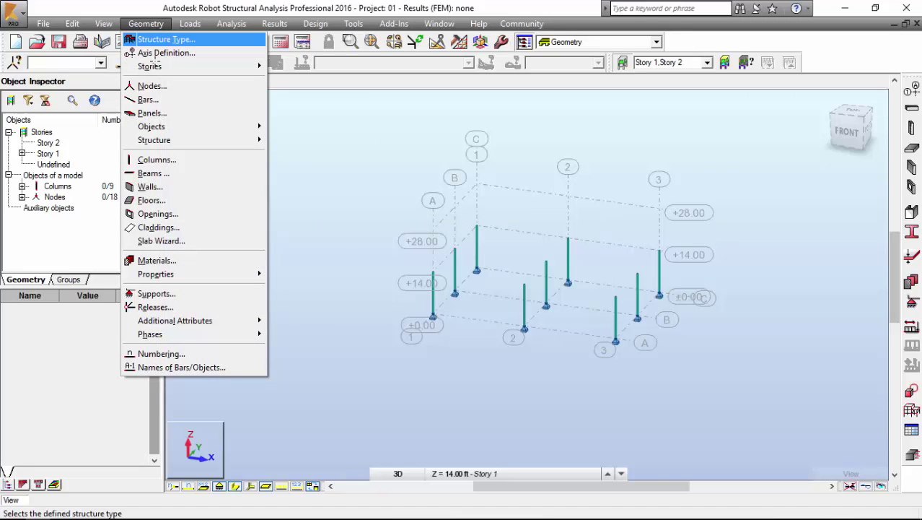
click(153, 173)
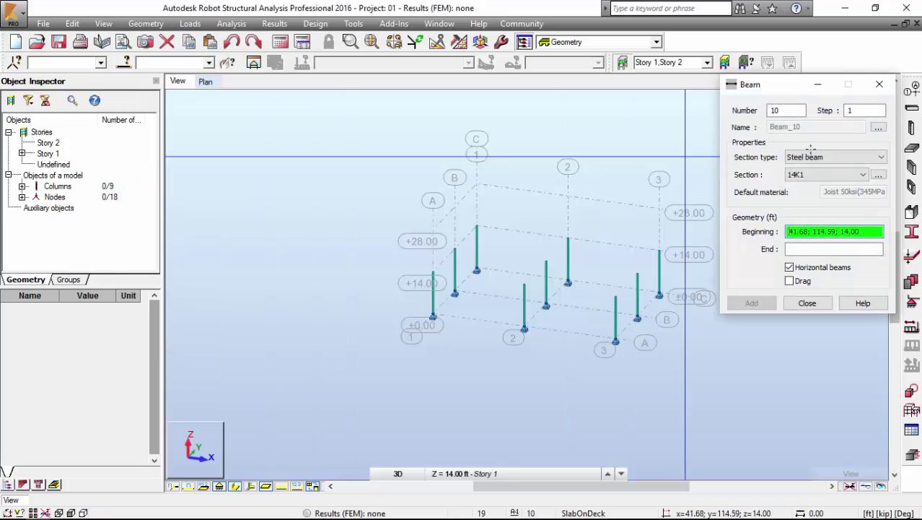
click(809, 173)
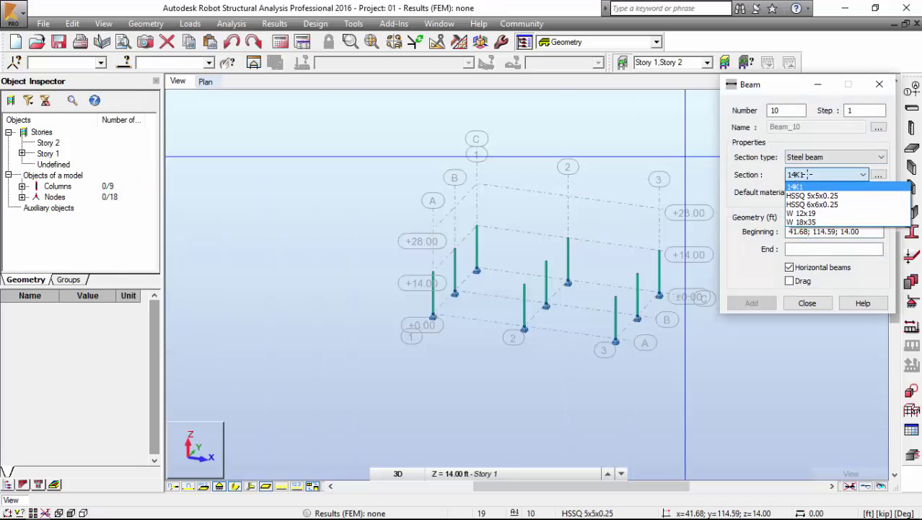
click(807, 222)
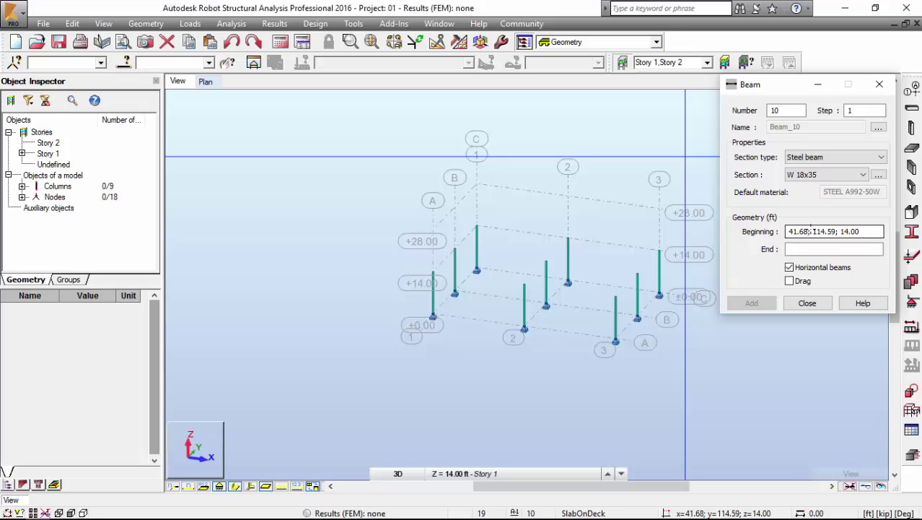
Draw the two W 18x35 beams between column tops along grid line 1.
click(812, 231)
scroll(812, 231, up, 3)
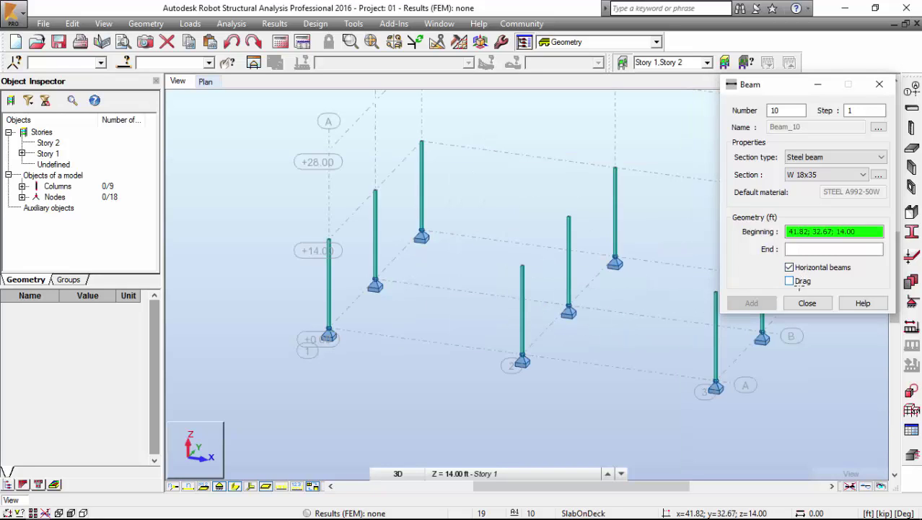
drag(422, 142, 376, 190)
click(329, 242)
key(Escape)
Draw the two W 18x35 beams along grid line 2.
middle_drag(516, 219, 465, 206)
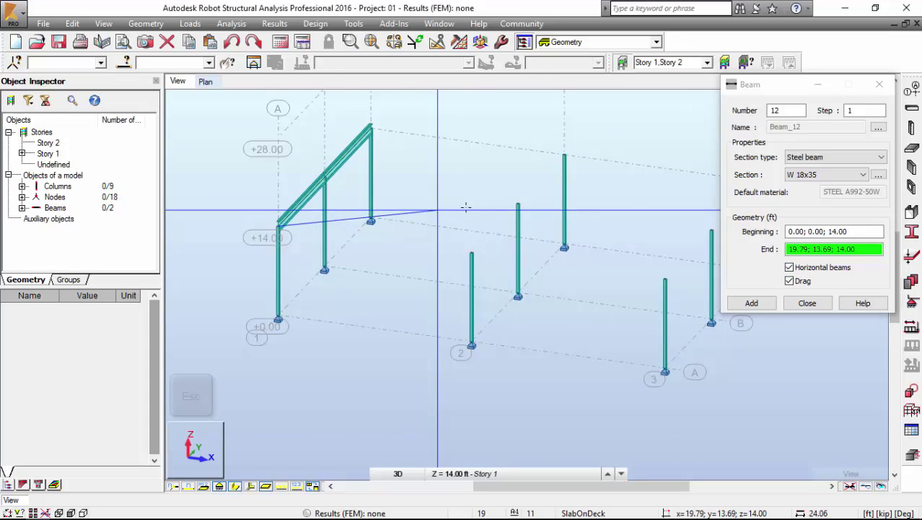
click(565, 154)
click(518, 203)
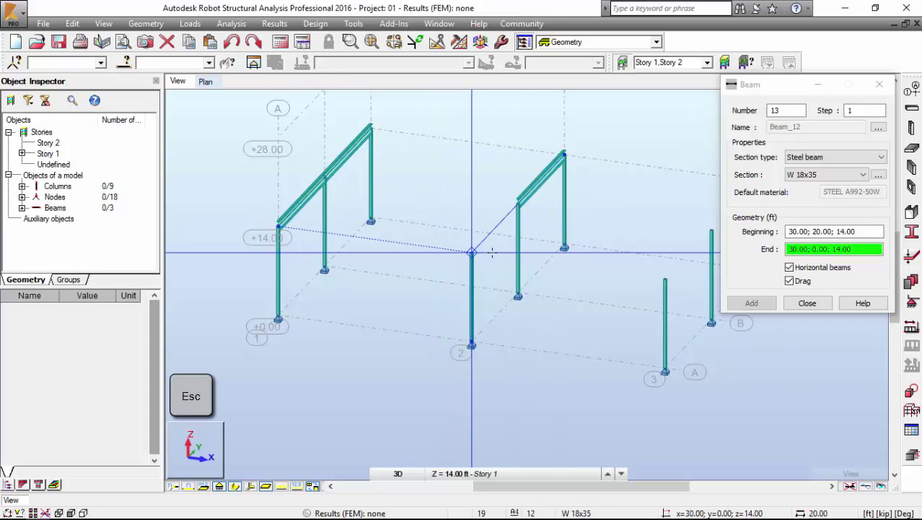
click(471, 253)
middle_drag(584, 240, 624, 179)
key(Escape)
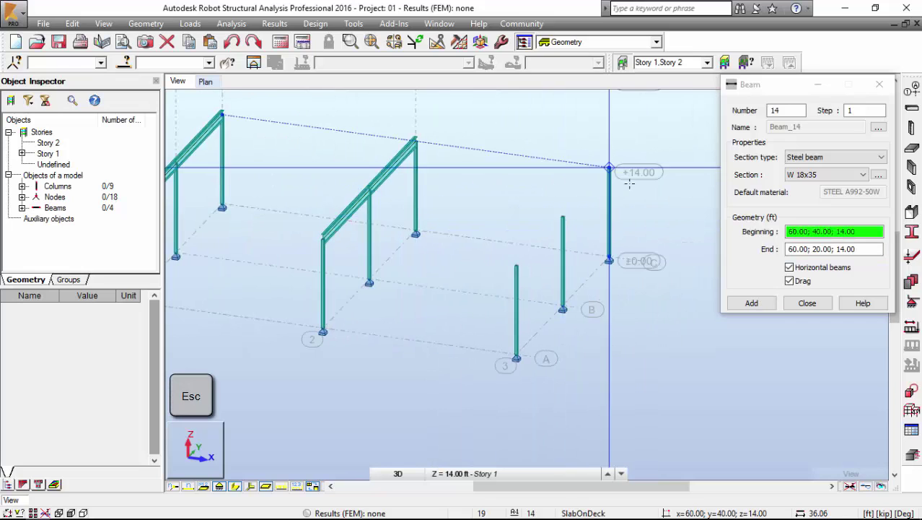
Draw the two W 18x35 beams along grid line 3.
click(609, 170)
click(563, 217)
click(516, 267)
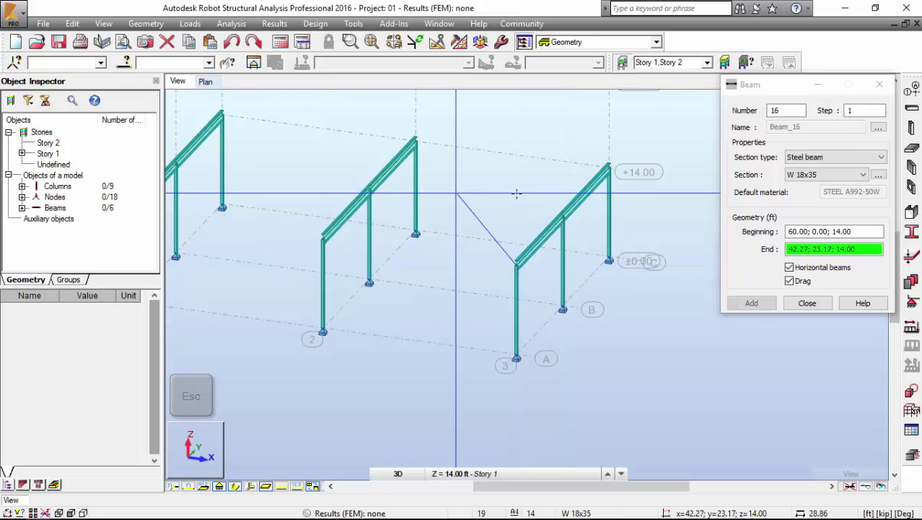
scroll(555, 189, down, 2)
key(Escape)
Switch the section to W 12x19 and draw two beams along grid line C.
click(813, 174)
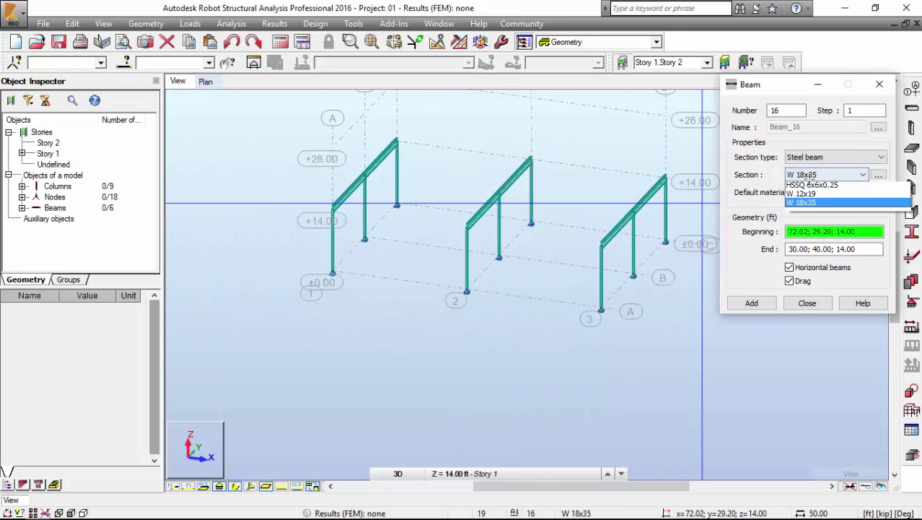
click(801, 213)
middle_drag(498, 130, 481, 143)
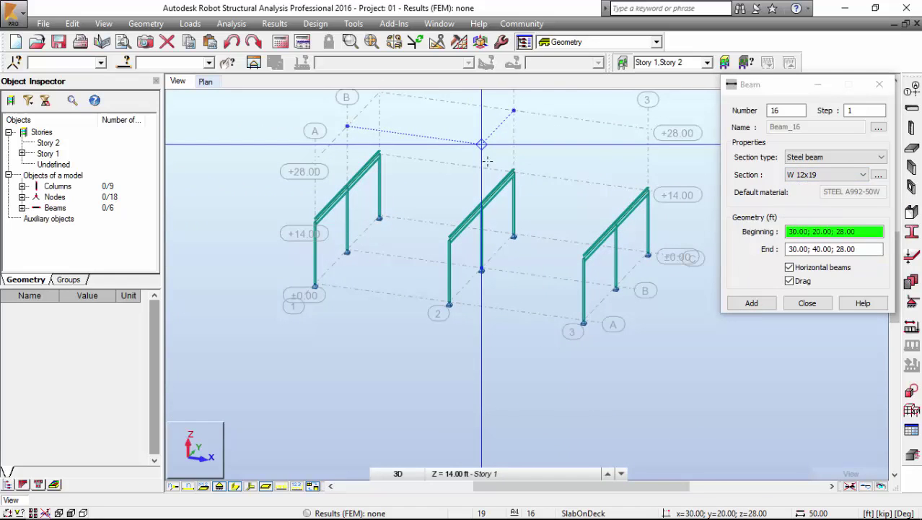
click(380, 154)
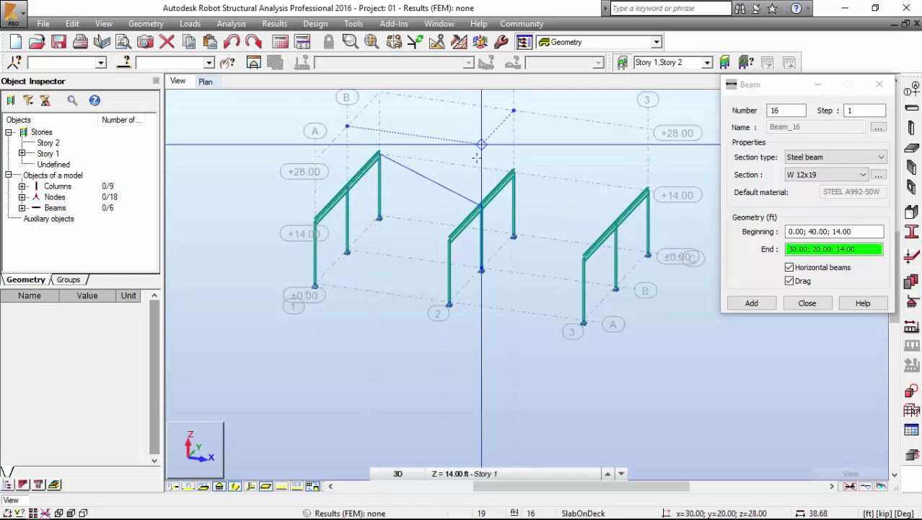
click(513, 172)
click(647, 190)
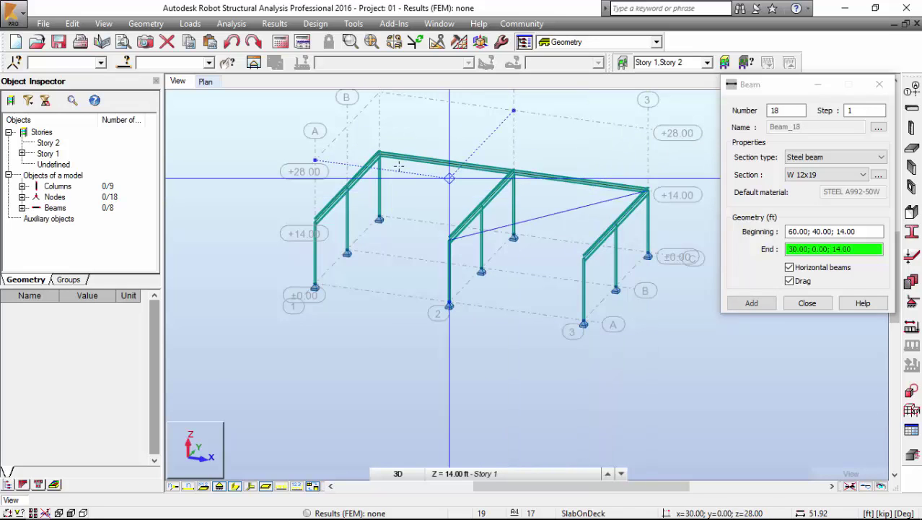
key(Escape)
Draw the W 12x19 beams along grid lines B and A.
click(347, 188)
click(482, 208)
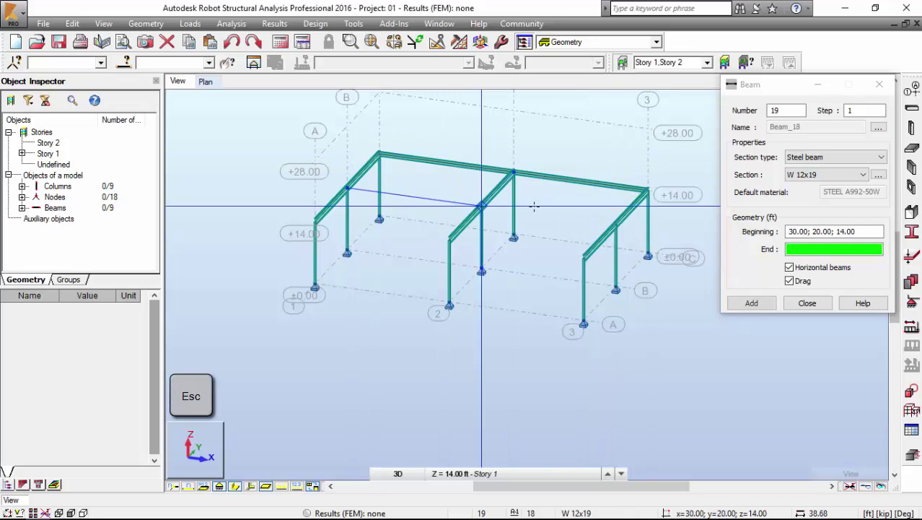
click(615, 225)
key(Escape)
click(315, 222)
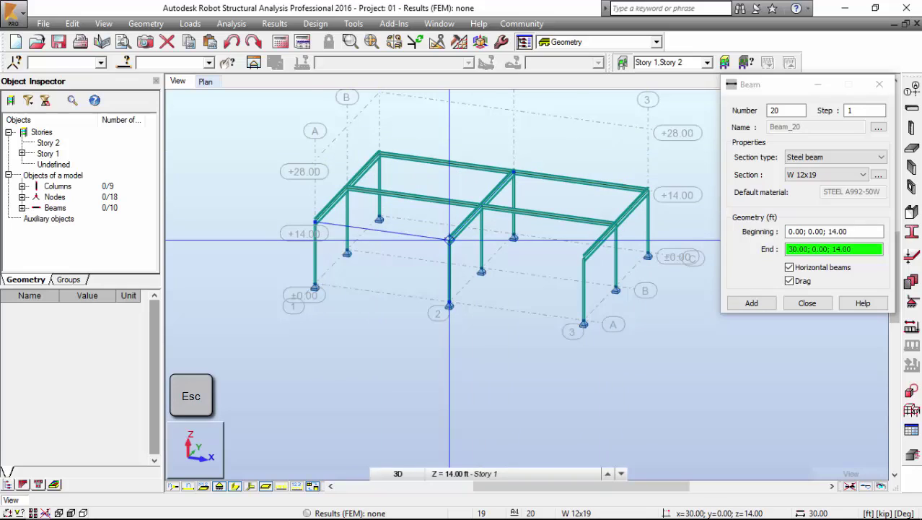
click(449, 239)
click(584, 258)
key(Escape)
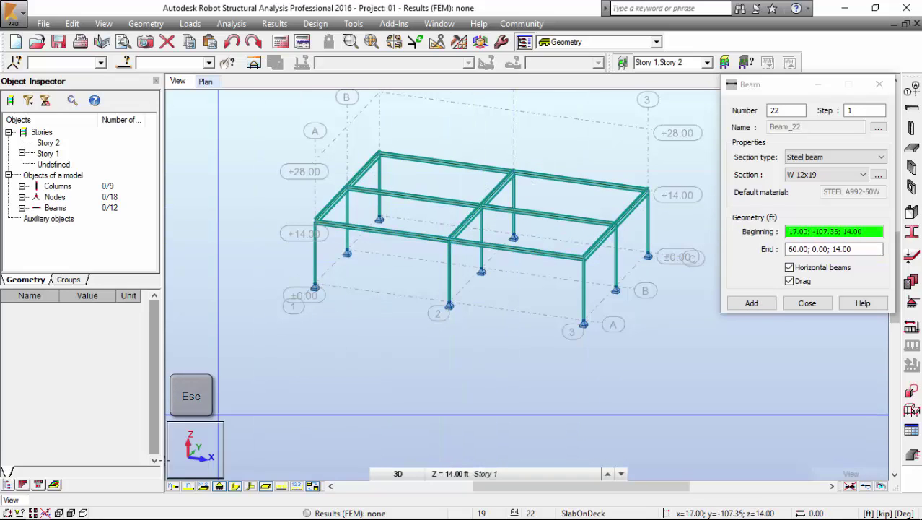
Show node numbers on the frame and display bars as thin lines.
click(188, 485)
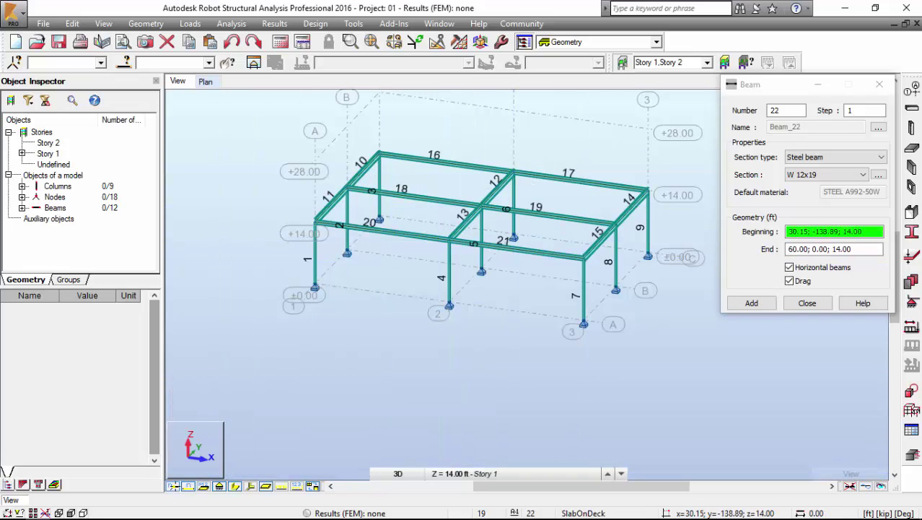
click(188, 485)
click(174, 485)
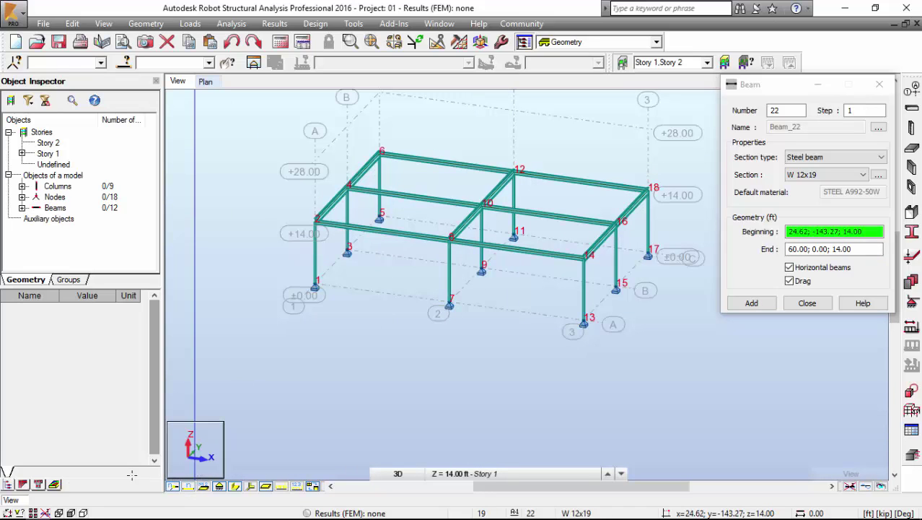
click(233, 488)
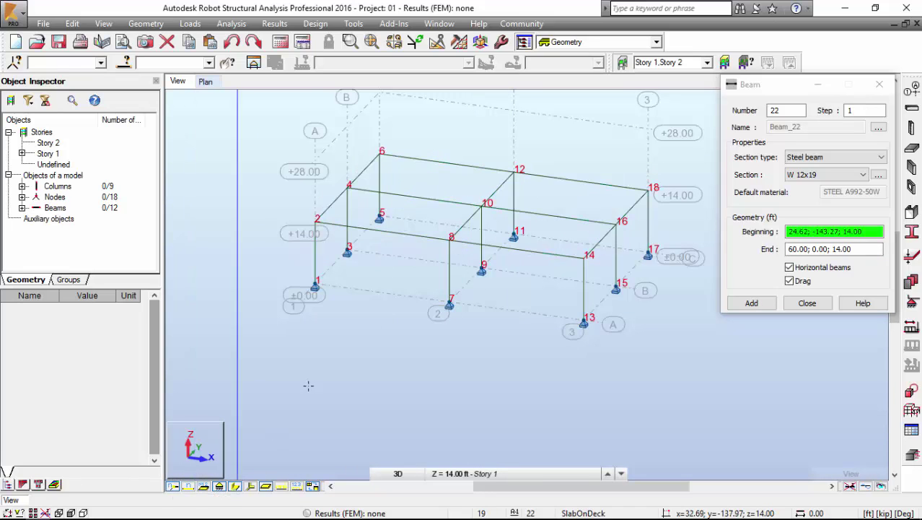
scroll(423, 277, up, 2)
scroll(423, 276, down, 3)
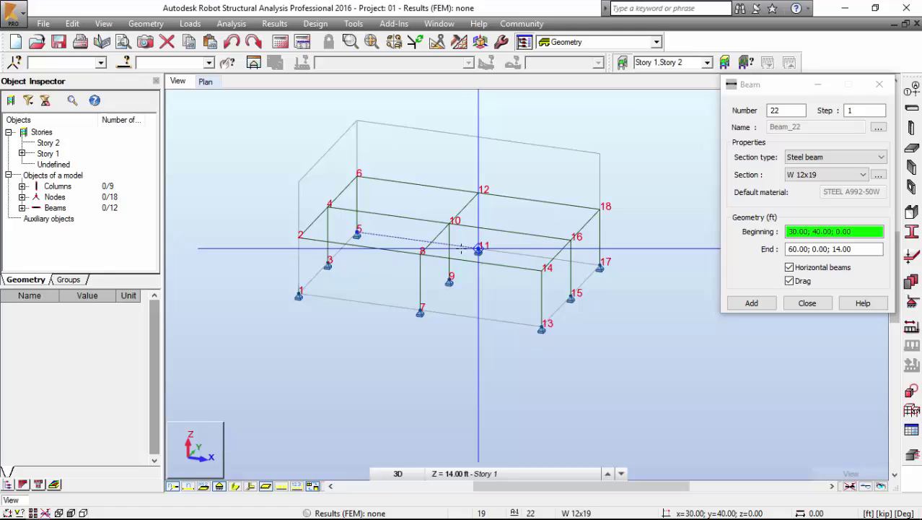
End beam placement via the Select shortcut and check the handout PDF.
right_click(461, 108)
click(455, 129)
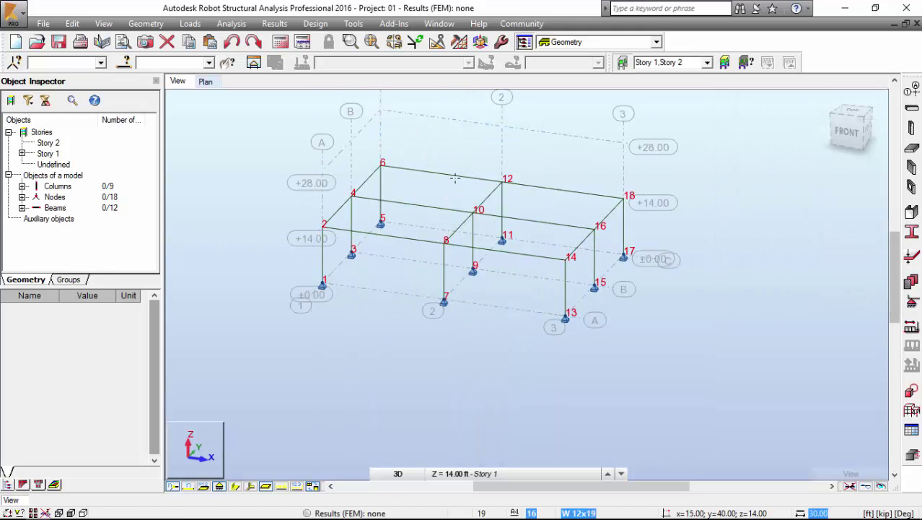
key(alt+Tab)
scroll(456, 176, down, 1)
scroll(456, 177, down, 5)
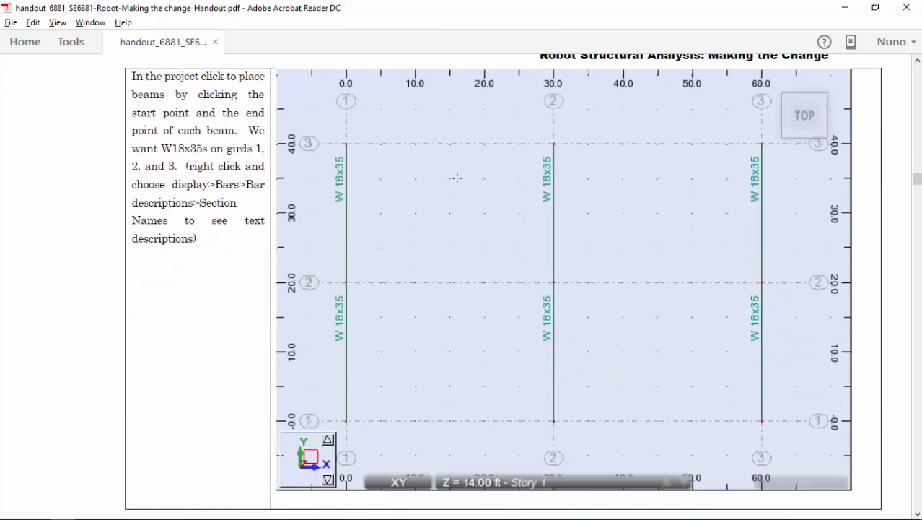
key(alt+Tab)
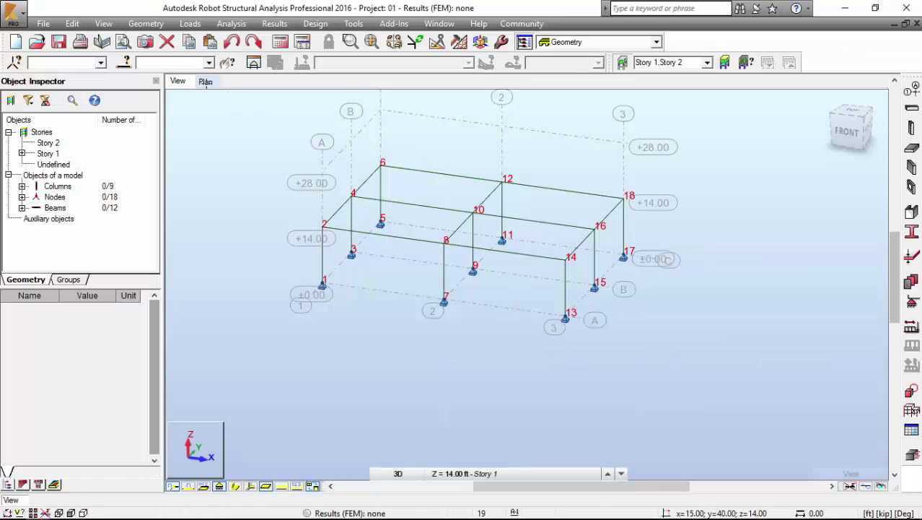
Show the Story 1 plan view with W 18x35 and W 12x19 section labels.
click(205, 81)
scroll(473, 216, up, 3)
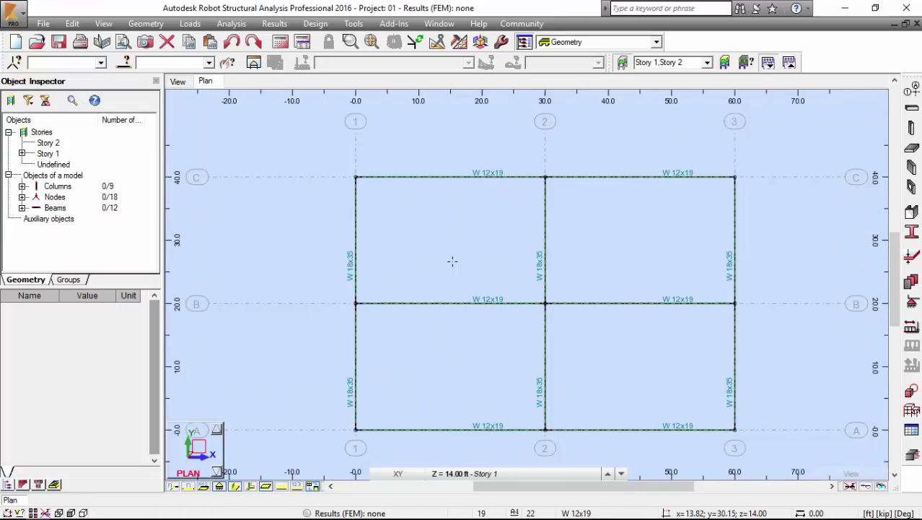